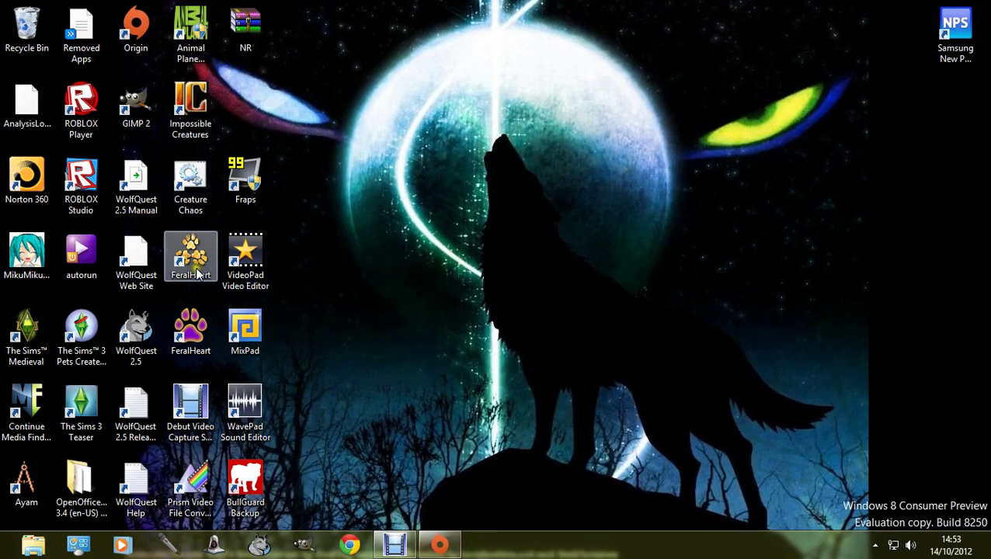
# Launch FeralHeart, maximize its window and open the Object Maker
pyautogui.doubleClick(195, 274)
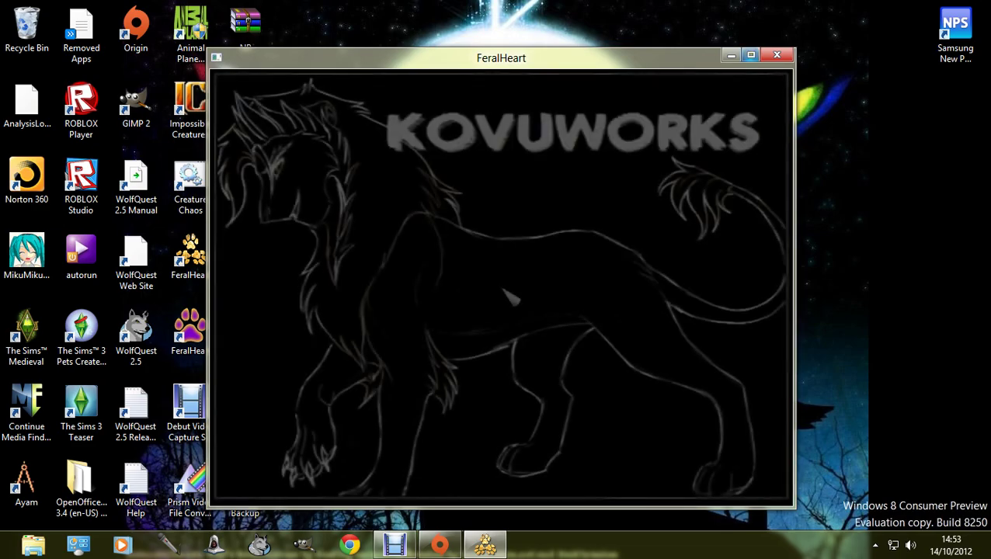
pyautogui.click(746, 53)
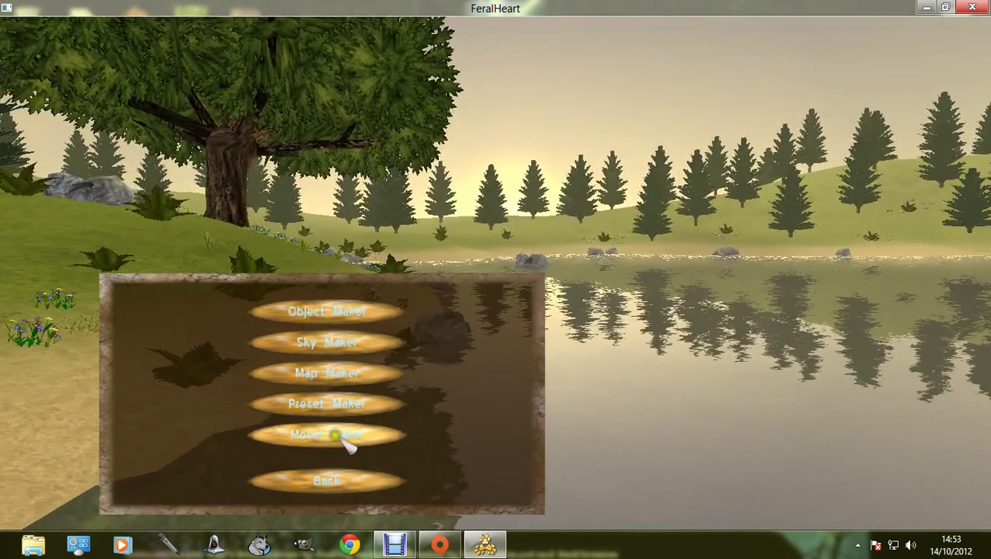
pyautogui.click(327, 310)
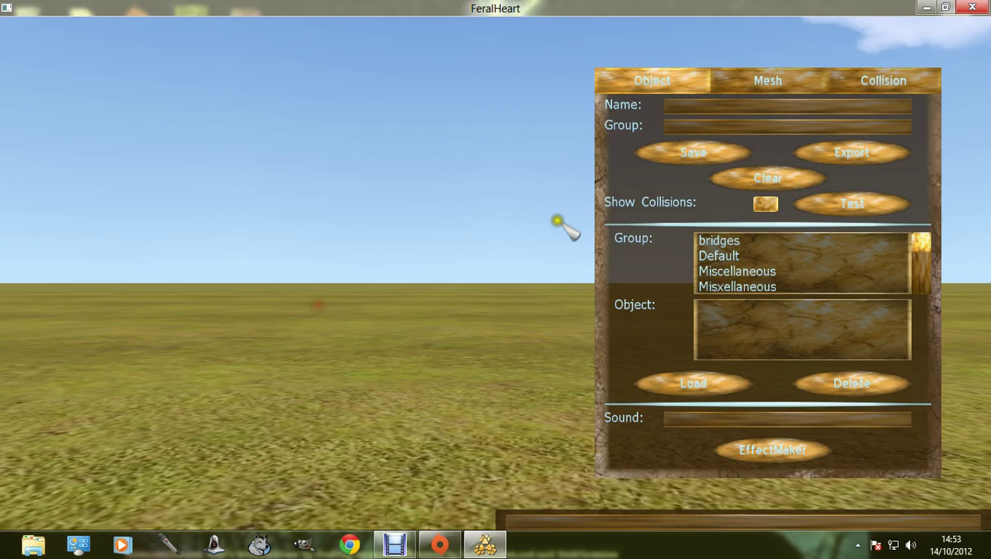
pyautogui.click(764, 77)
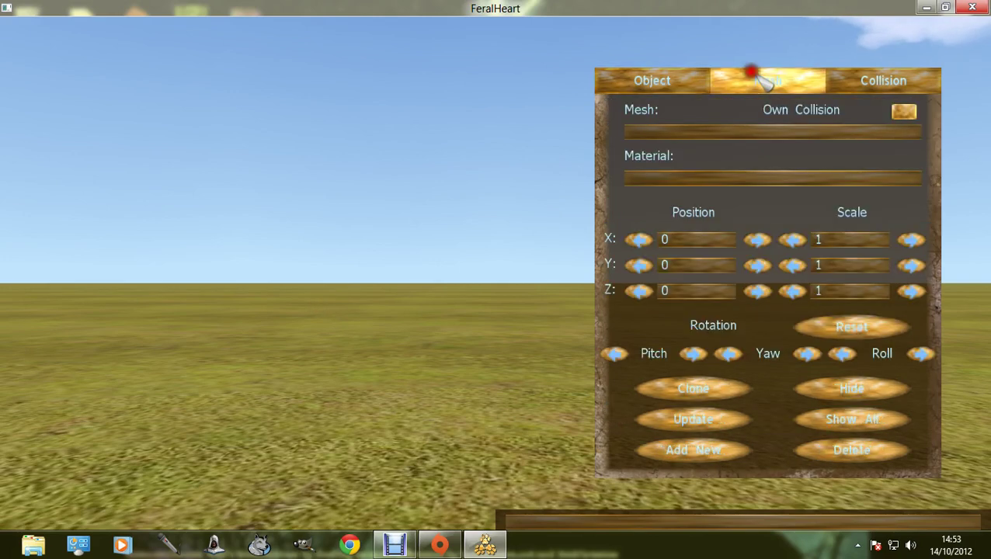
pyautogui.click(705, 93)
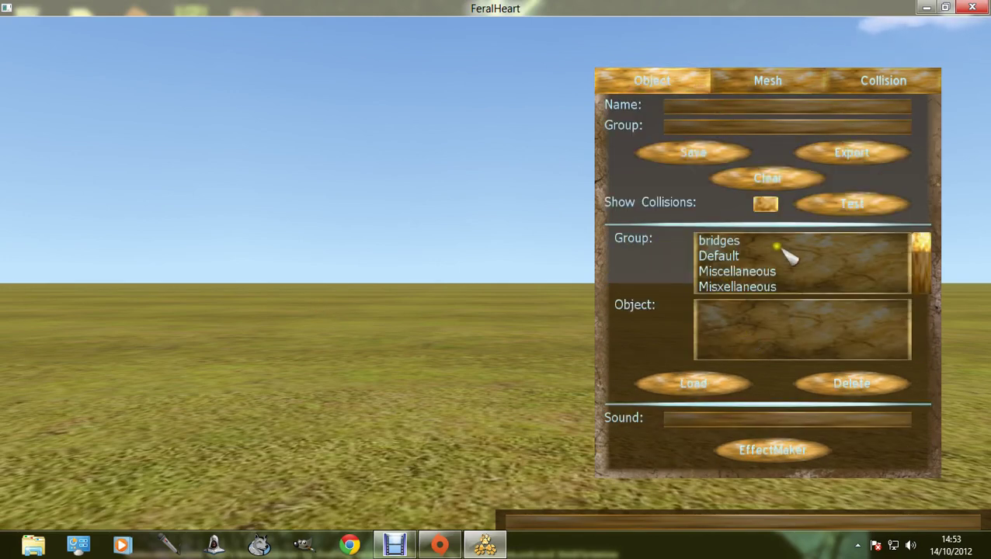
# Load the shrub object from the MyPlants group
pyautogui.click(723, 257)
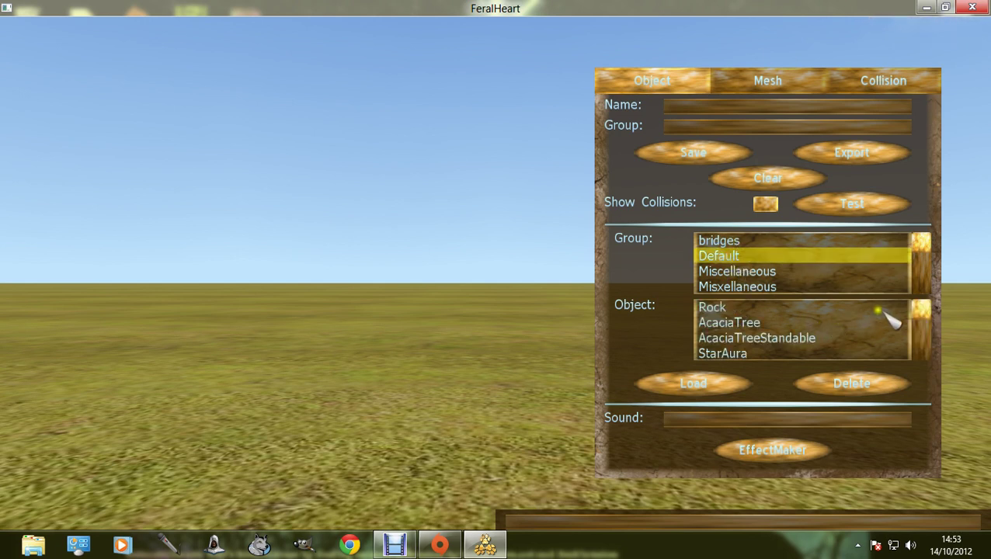
pyautogui.moveTo(919, 308); pyautogui.dragTo(918, 286)
pyautogui.moveTo(920, 241); pyautogui.dragTo(919, 254)
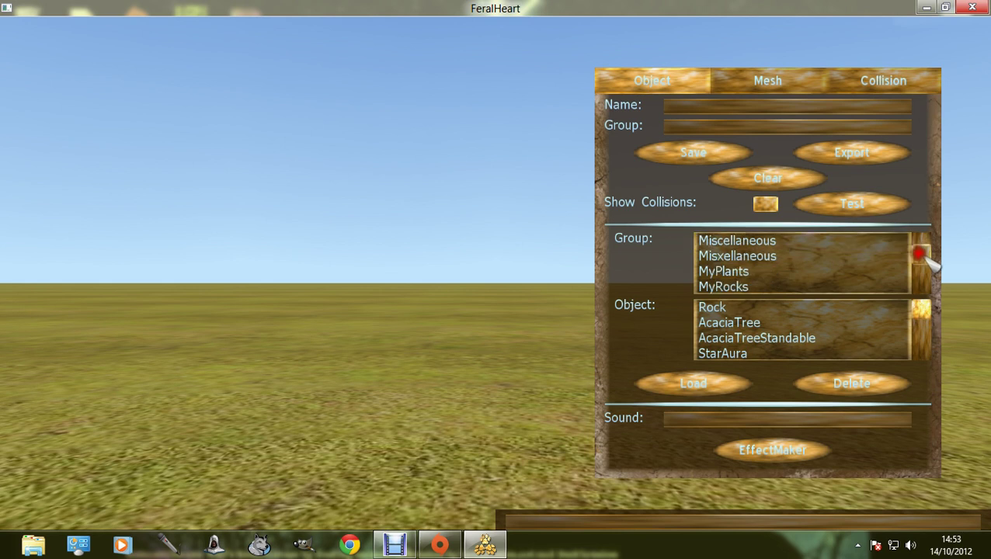
pyautogui.click(733, 275)
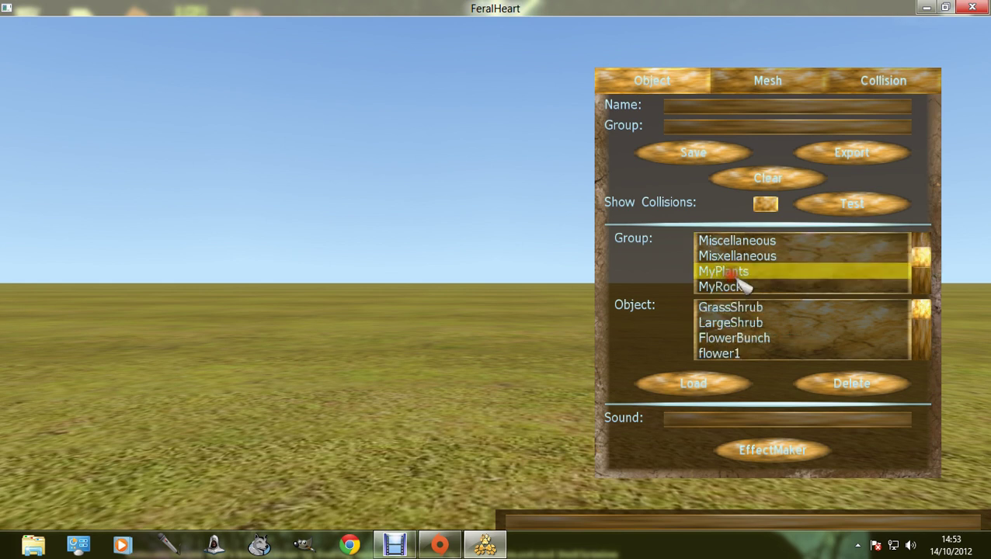
pyautogui.click(738, 354)
pyautogui.moveTo(920, 310); pyautogui.dragTo(914, 343)
pyautogui.click(730, 321)
pyautogui.click(723, 379)
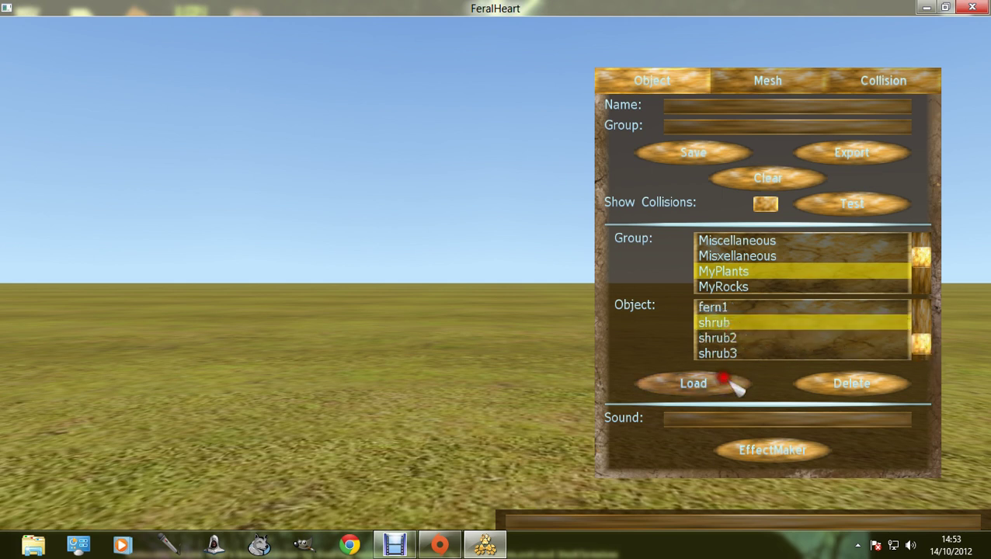
pyautogui.click(464, 307)
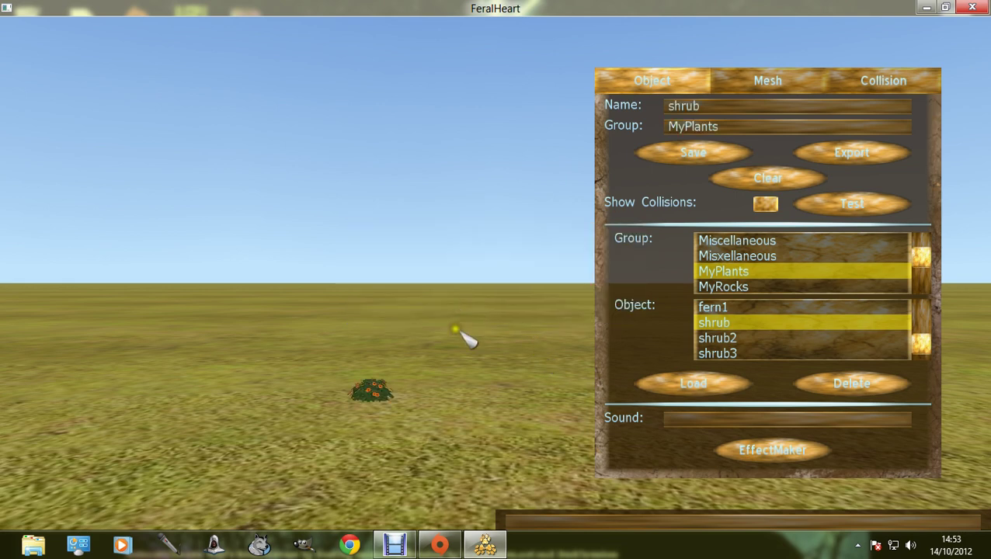
# Select the flowering shrub in the scene and check its mesh and material names
pyautogui.moveTo(455, 329); pyautogui.dragTo(533, 289)
pyautogui.scroll(5, 452, 329)
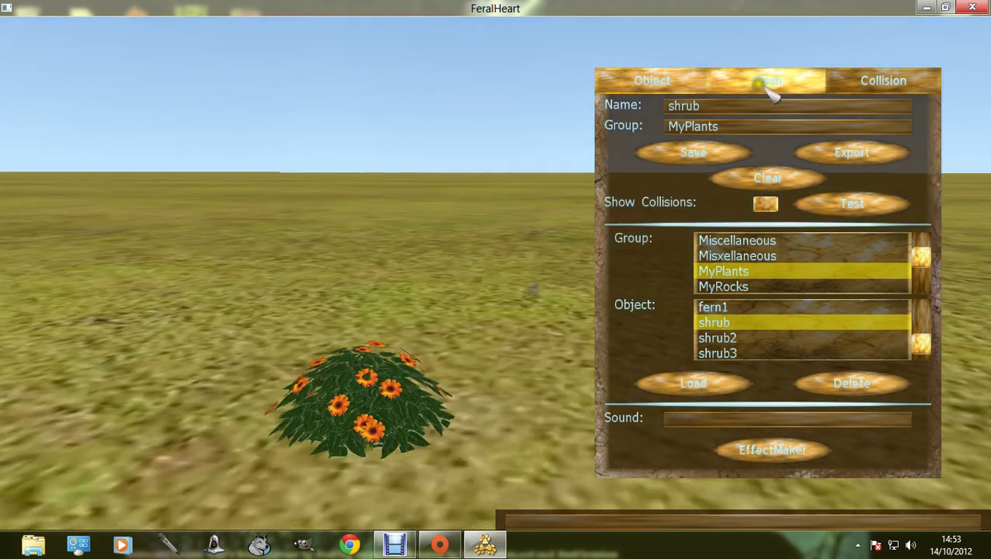
pyautogui.click(763, 85)
pyautogui.scroll(-3, 738, 137)
pyautogui.click(672, 89)
pyautogui.click(446, 416)
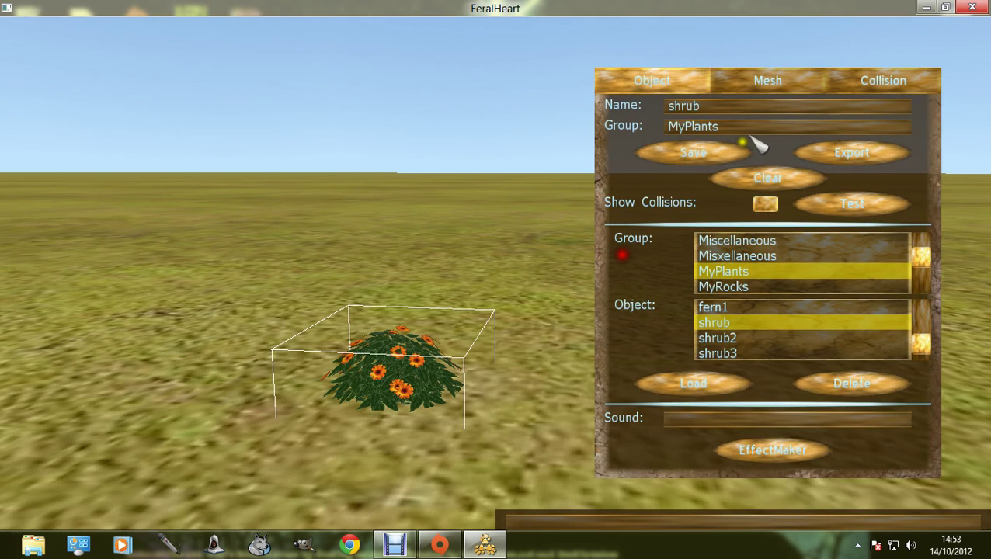
pyautogui.click(761, 81)
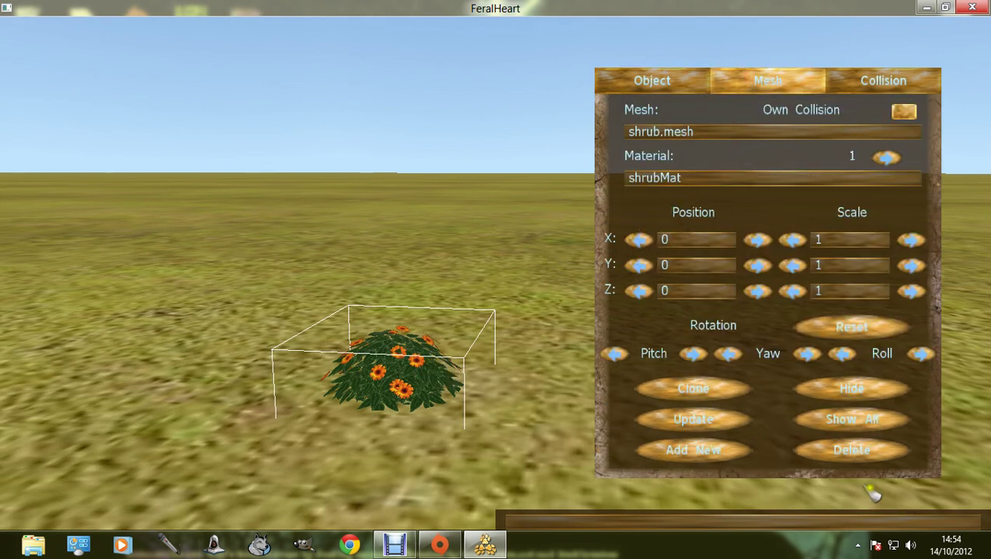
# Delete the shrub mesh and load the SmallRock object from the MyRocks group
pyautogui.click(851, 449)
pyautogui.click(666, 85)
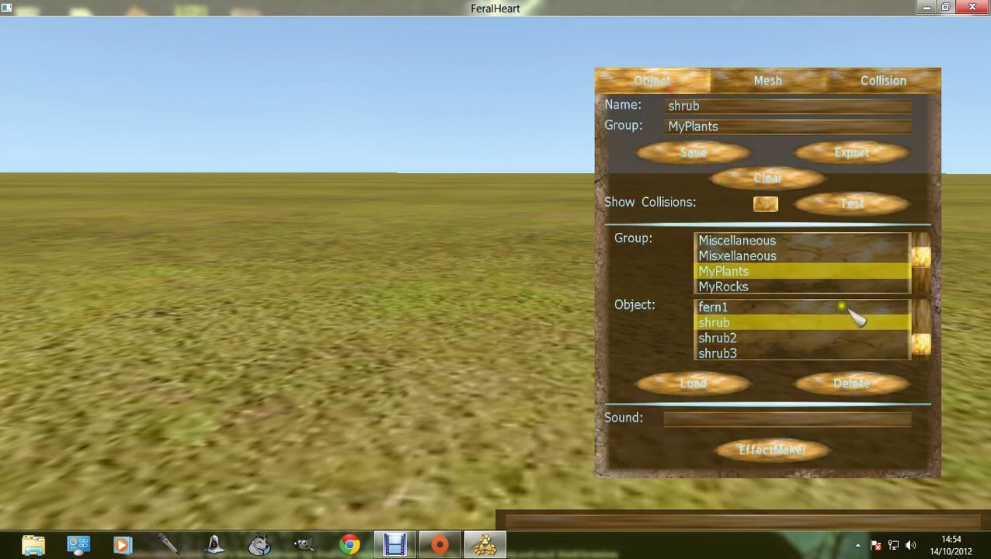
pyautogui.click(725, 288)
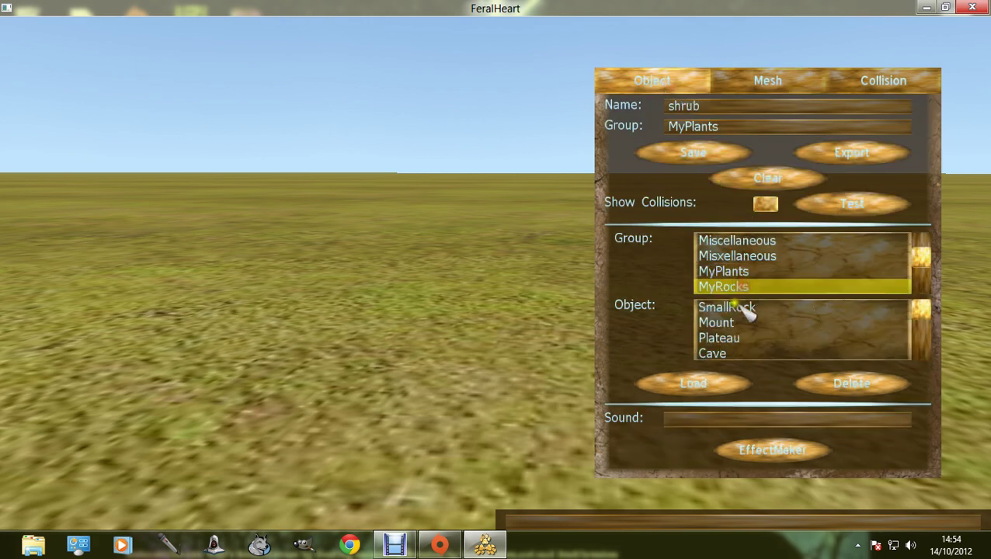
pyautogui.click(726, 307)
pyautogui.click(702, 384)
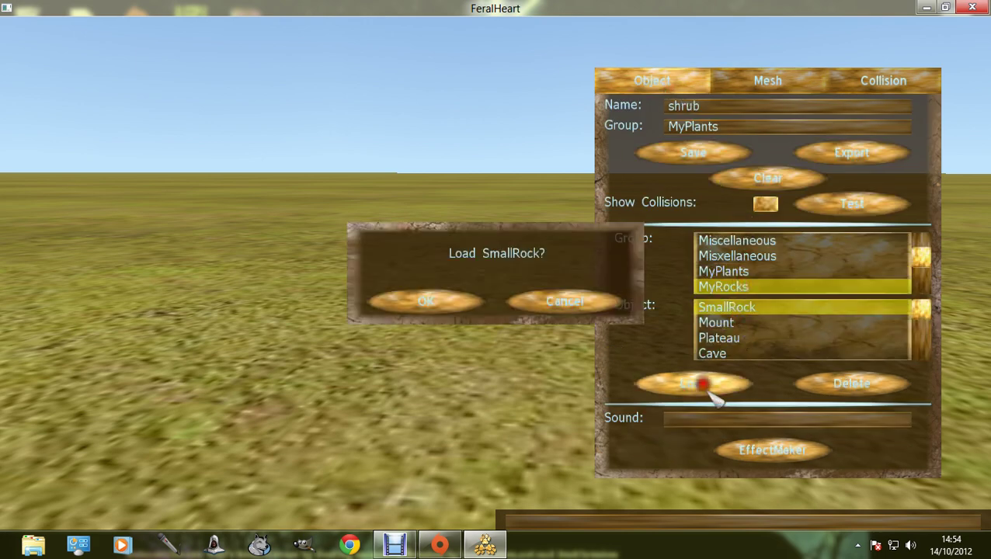
pyautogui.click(450, 314)
# Set the material of the initially selected rock1.mesh to ShrubMat, with a capital S
pyautogui.click(742, 85)
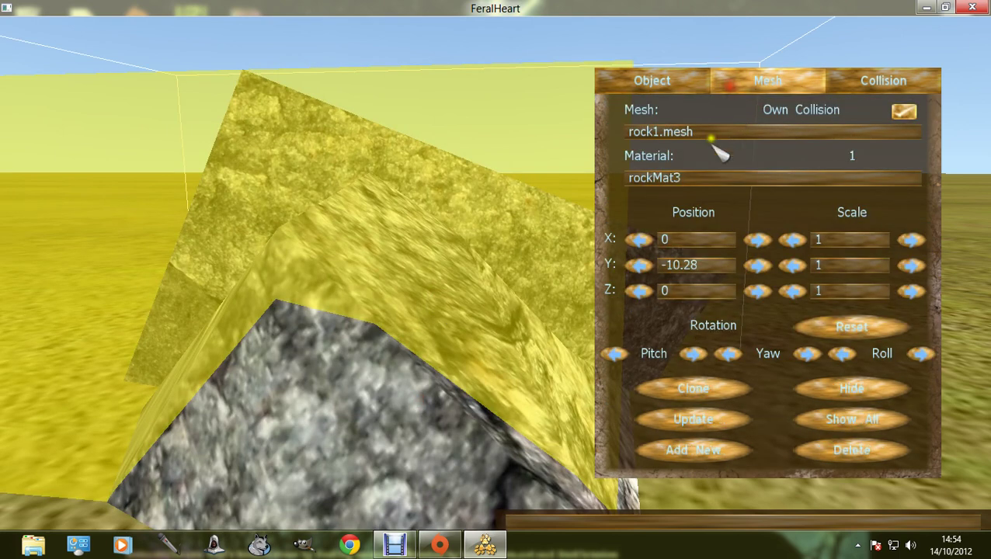
pyautogui.click(687, 180)
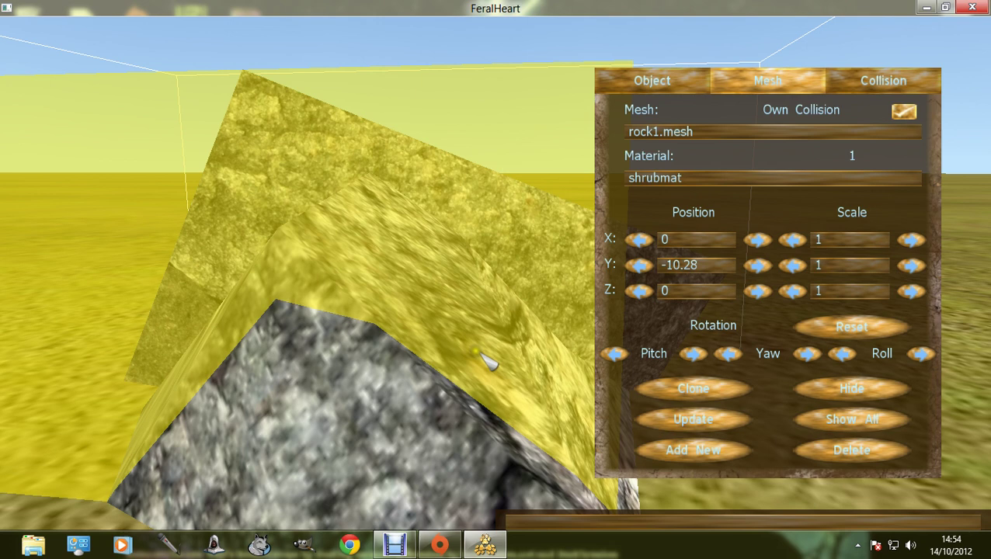
pyautogui.press('Return')
pyautogui.click(491, 297)
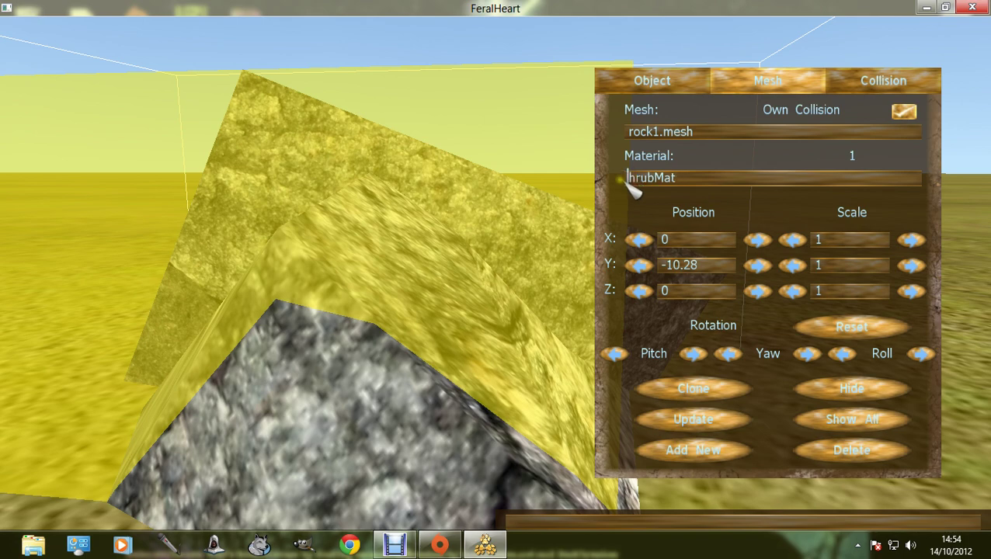
pyautogui.write('S')
pyautogui.press('Return')
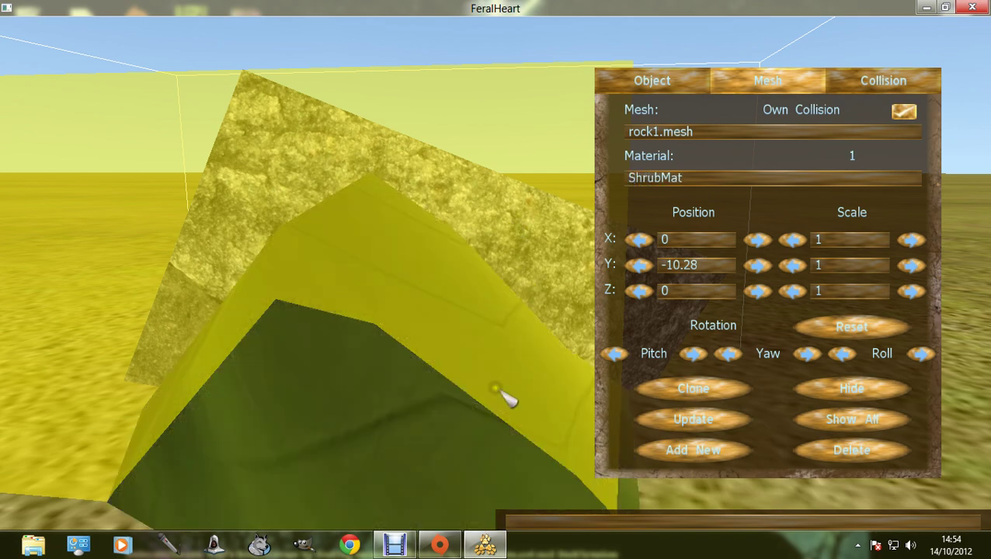
# Select the other rock mesh, which still has the stone texture, and set its material to shrubMat
pyautogui.scroll(-4, 495, 388)
pyautogui.moveTo(519, 412); pyautogui.dragTo(513, 413)
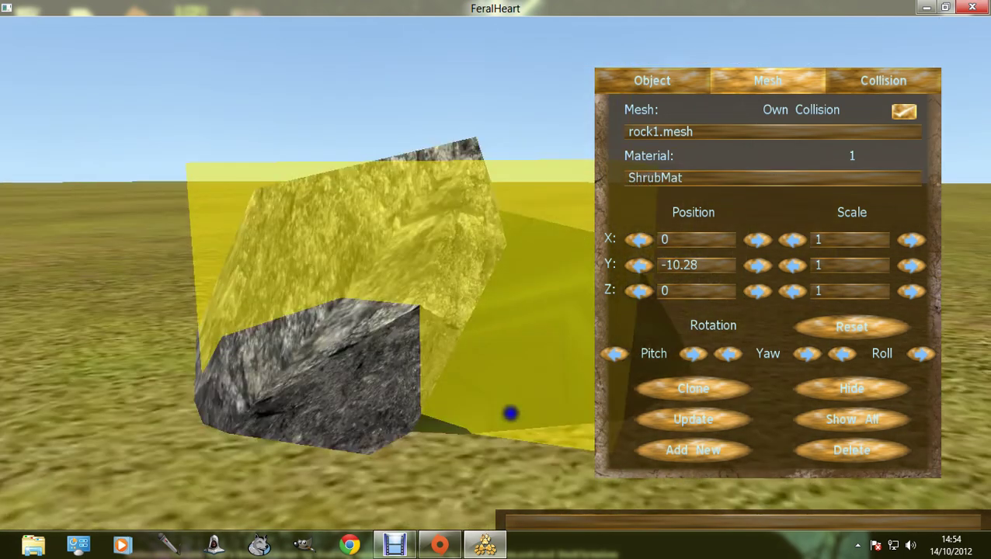
pyautogui.click(318, 325)
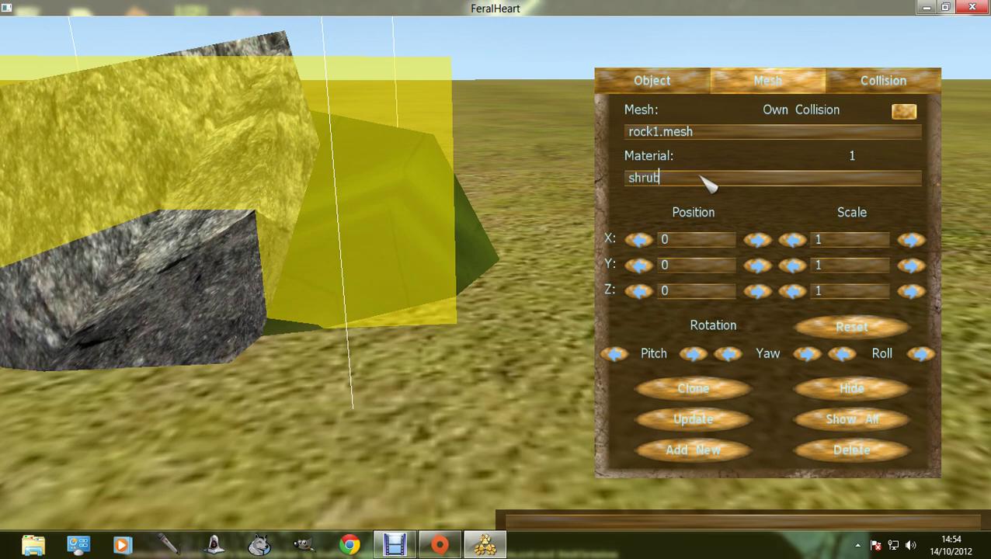
pyautogui.click(425, 368)
# Examine the two retextured rock meshes from several sides and check the leafy mesh's material name
pyautogui.scroll(-5, 451, 375)
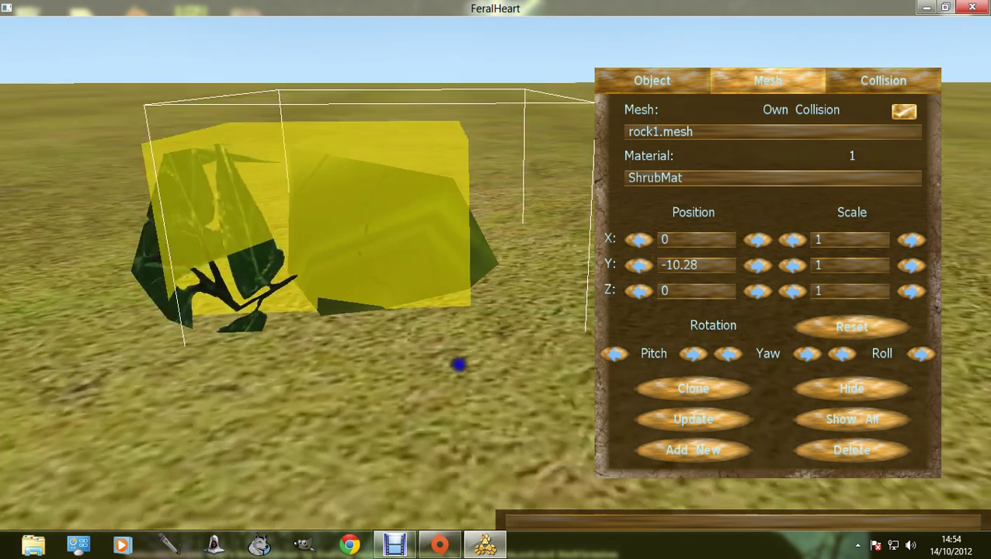
pyautogui.moveTo(460, 364); pyautogui.dragTo(359, 424)
pyautogui.scroll(5, 350, 421)
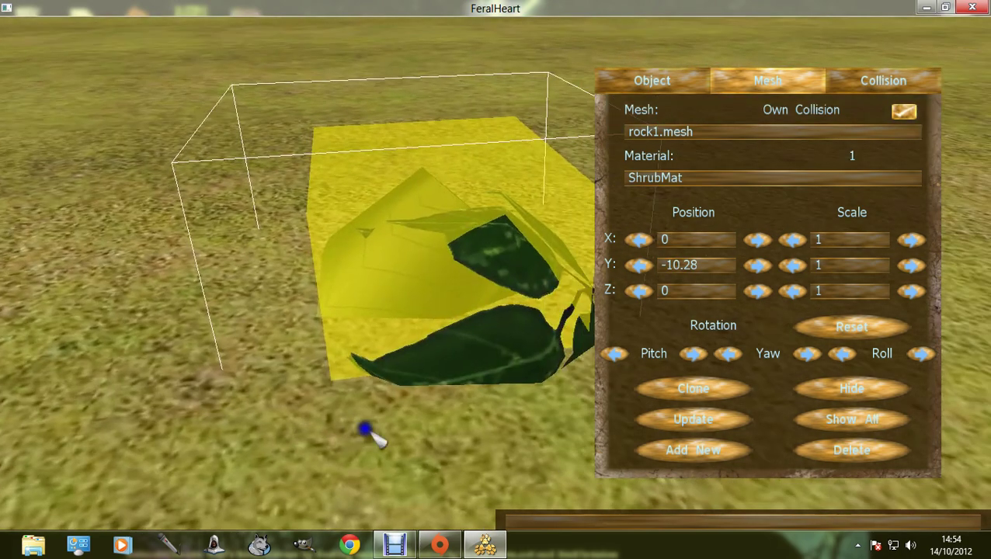
pyautogui.moveTo(365, 429); pyautogui.dragTo(365, 406)
pyautogui.scroll(5, 355, 400)
pyautogui.scroll(-5, 380, 380)
pyautogui.press('a')
pyautogui.press('d')
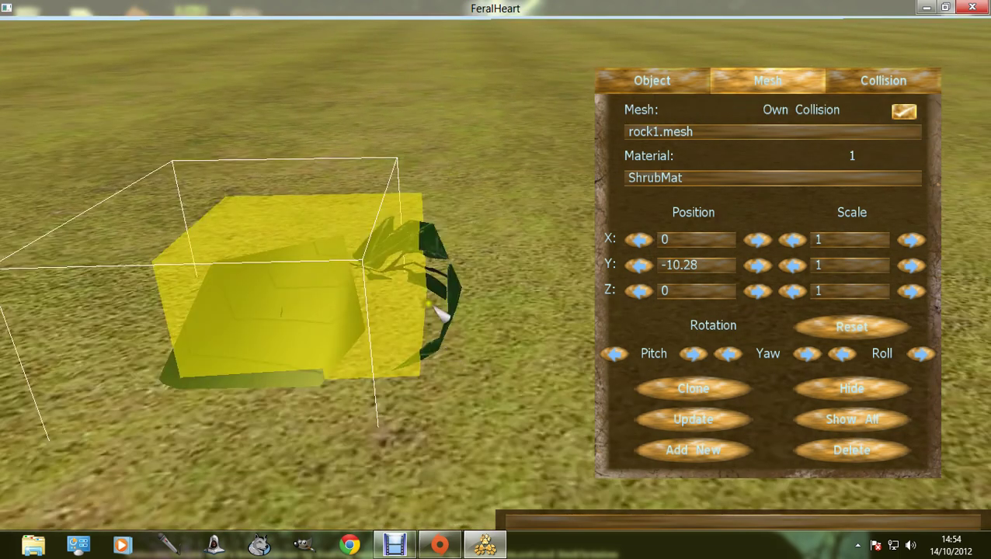
pyautogui.click(434, 309)
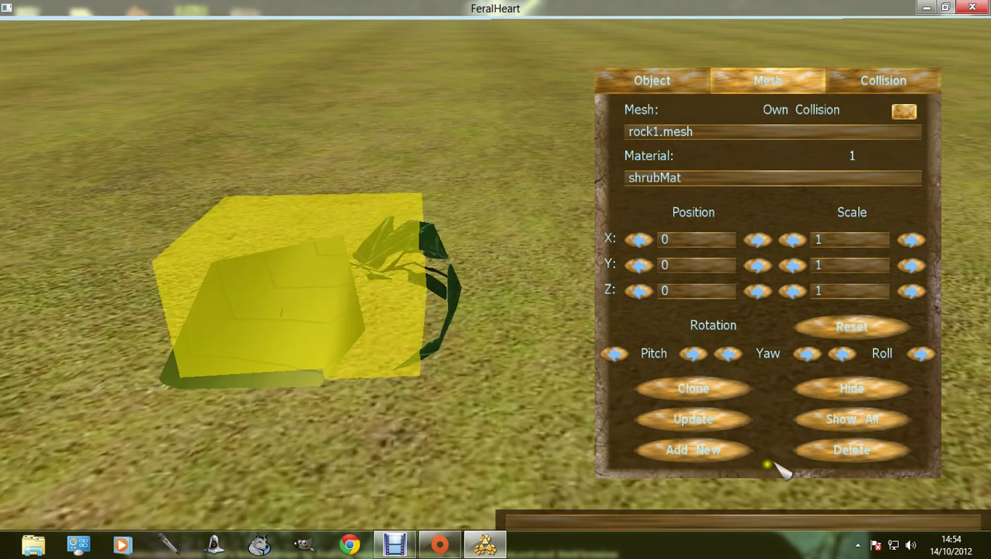
# Start test mode for the retextured SmallRock object and walk the lion up to it
pyautogui.click(649, 80)
pyautogui.click(886, 203)
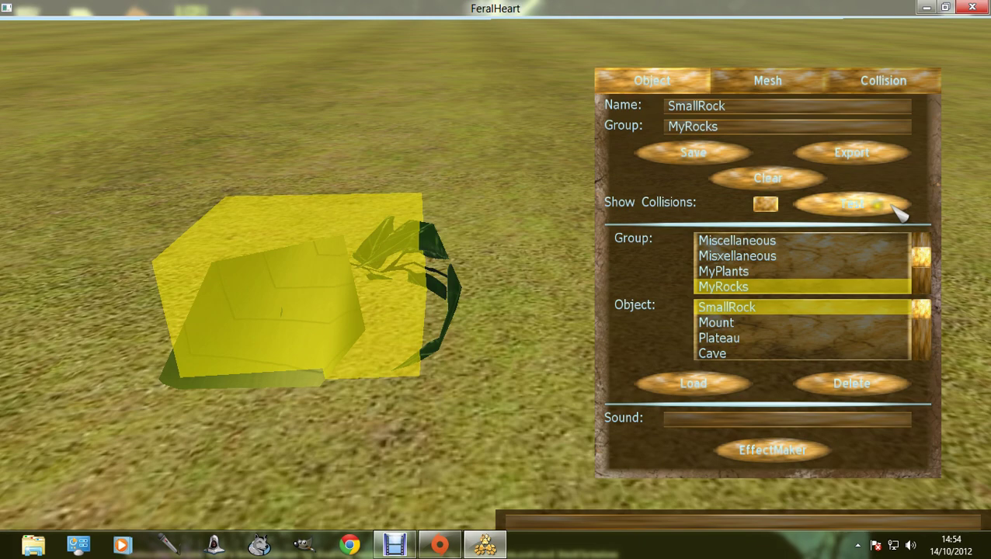
pyautogui.click(893, 205)
pyautogui.press('w')
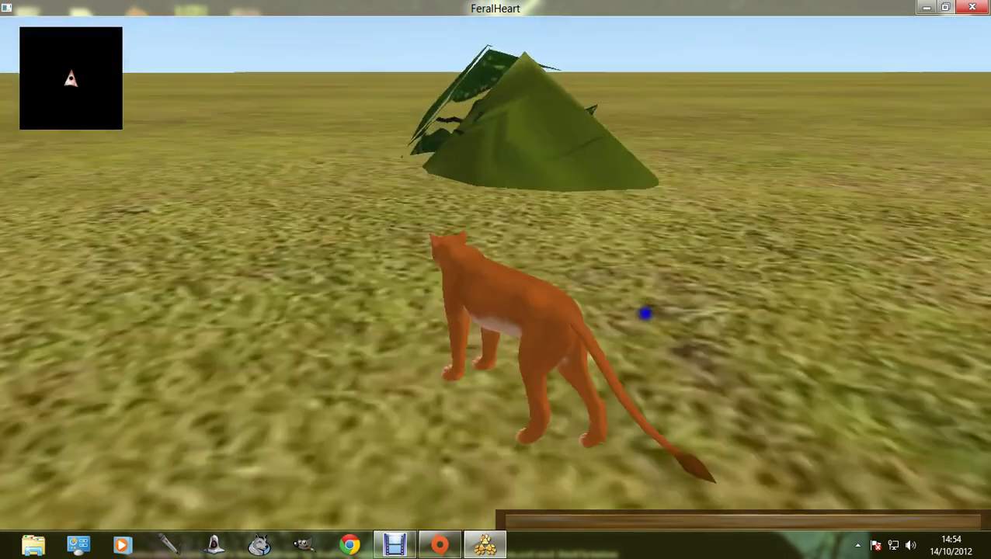
pyautogui.press('w')
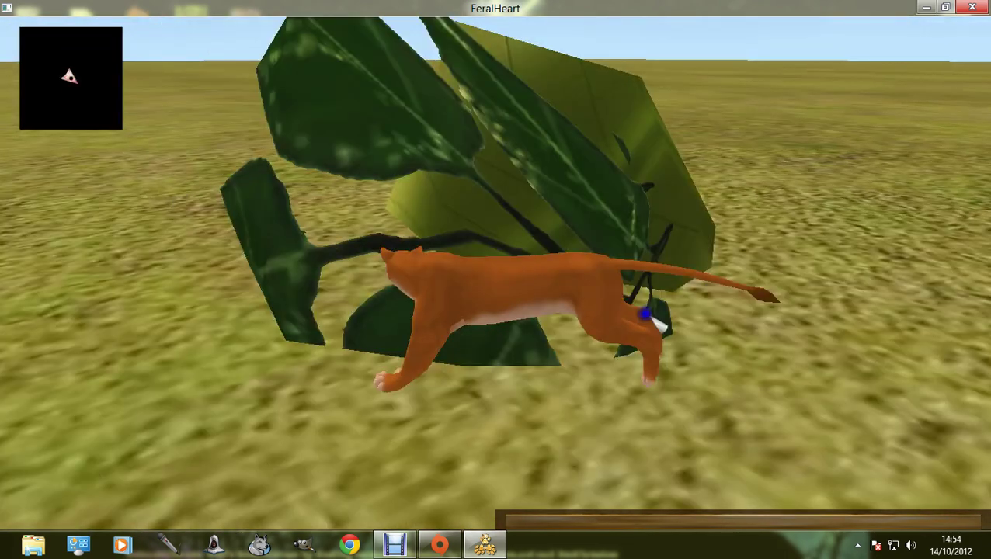
pyautogui.press('w')
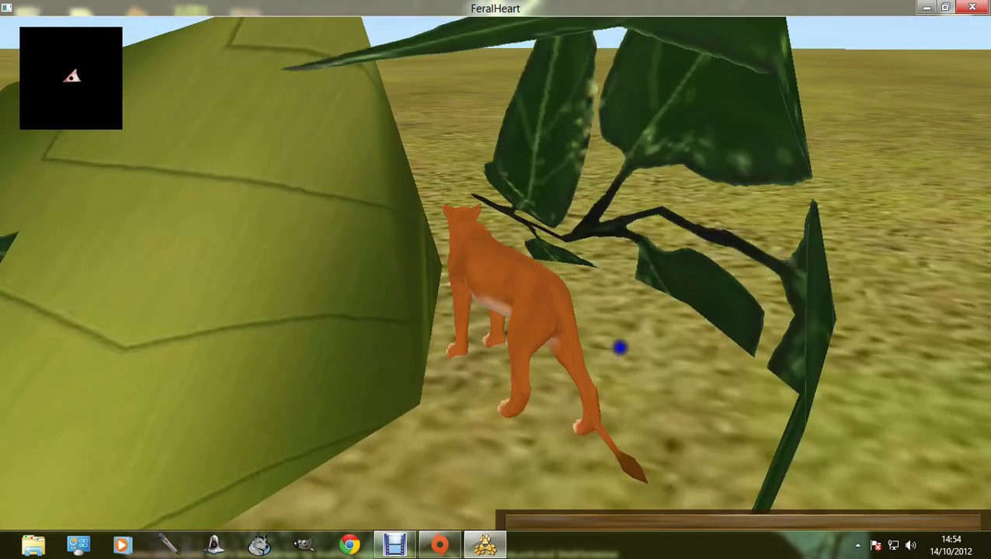
# Move the lion around between the leaves and the green rock, examining the object from different angles
pyautogui.press('d')
pyautogui.press('a')
pyautogui.press('d')
pyautogui.press('a')
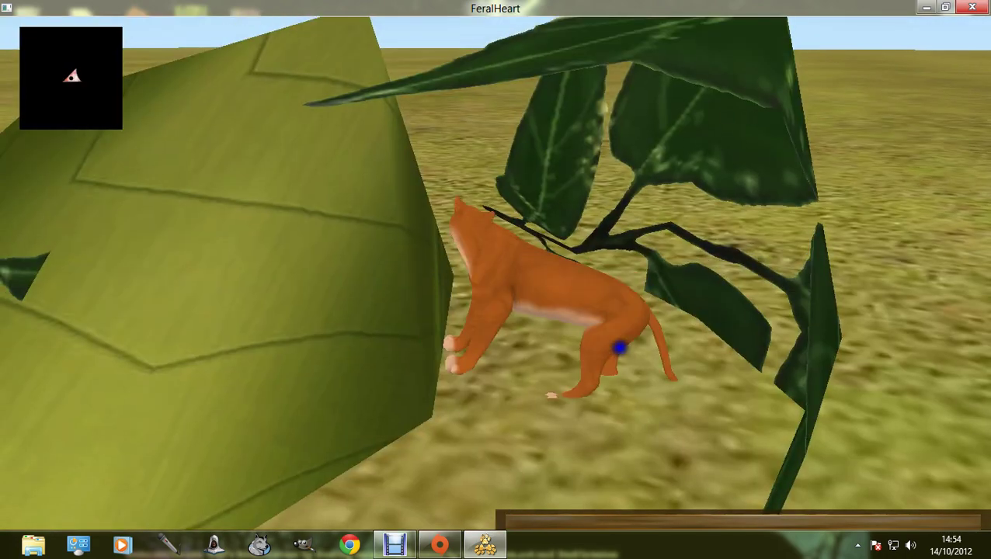
pyautogui.press('d')
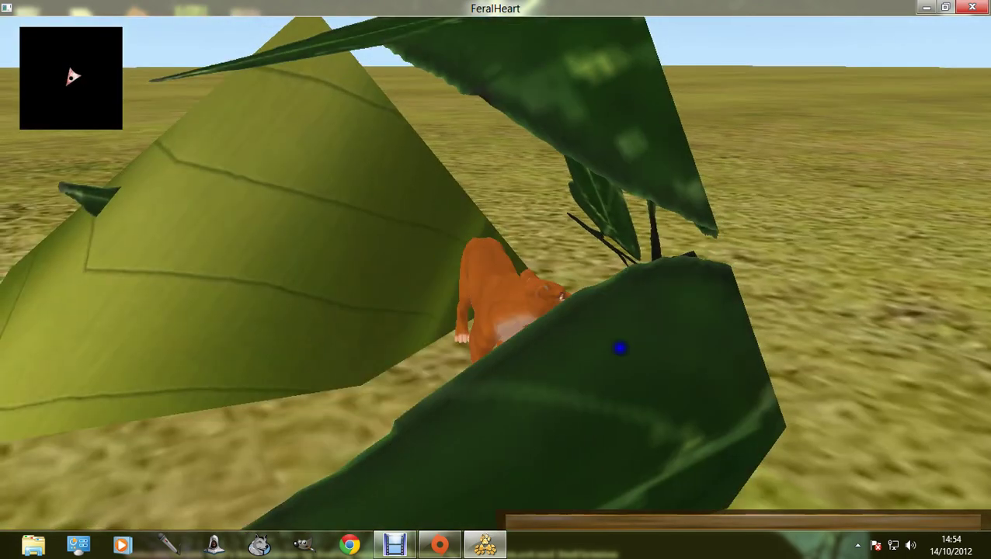
pyautogui.moveTo(619, 348); pyautogui.dragTo(670, 335)
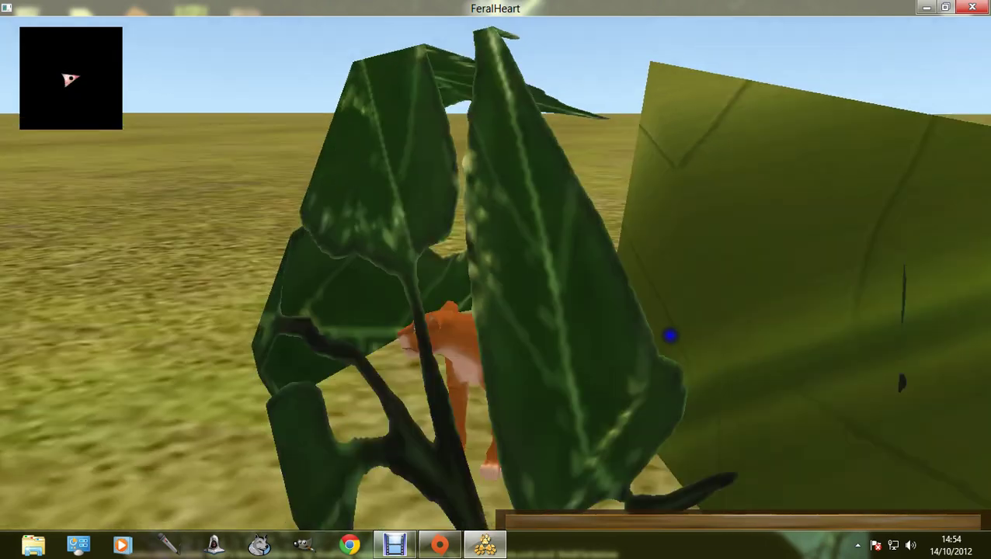
pyautogui.press('a')
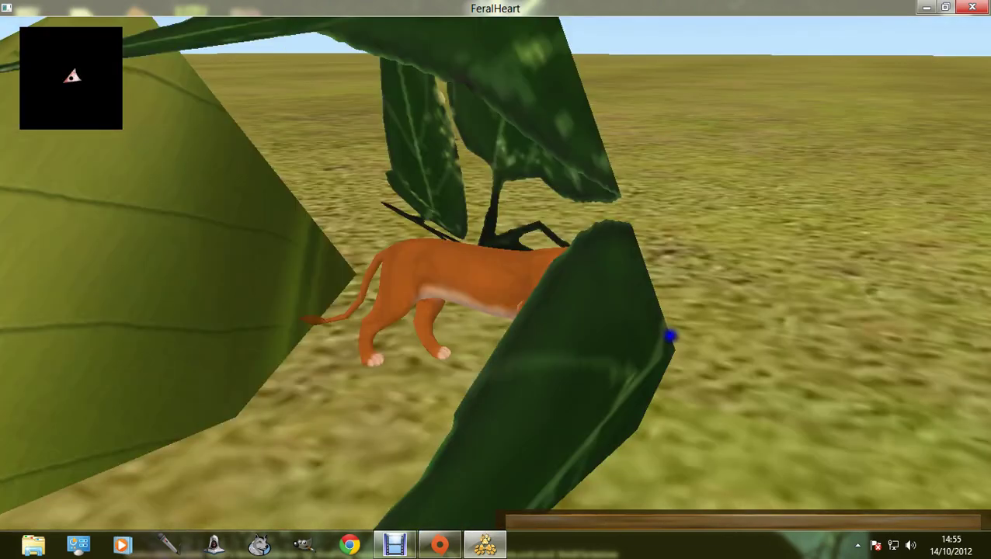
pyautogui.moveTo(670, 335); pyautogui.dragTo(521, 366)
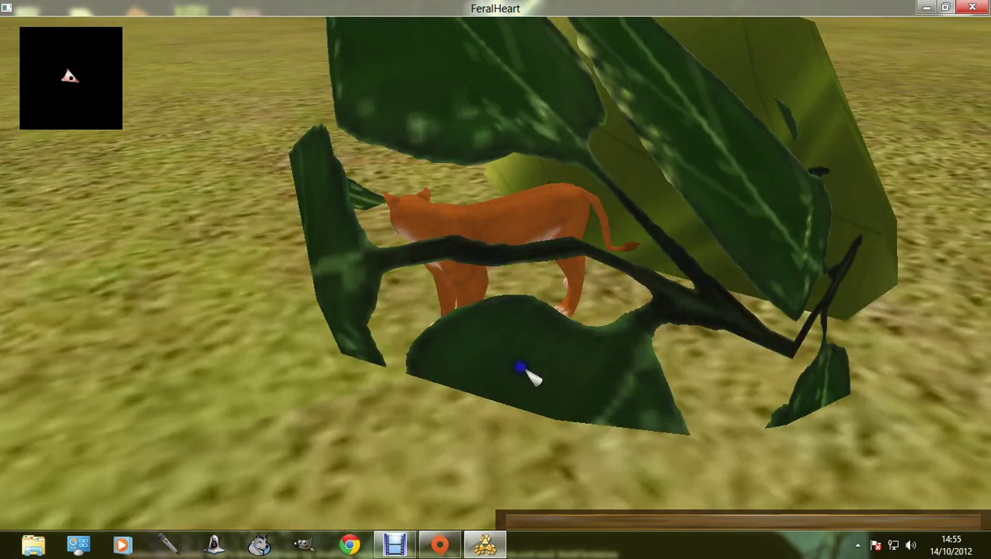
# Leave test mode and delete both retextured rock meshes from the SmallRock object
pyautogui.press('Escape')
pyautogui.click(522, 299)
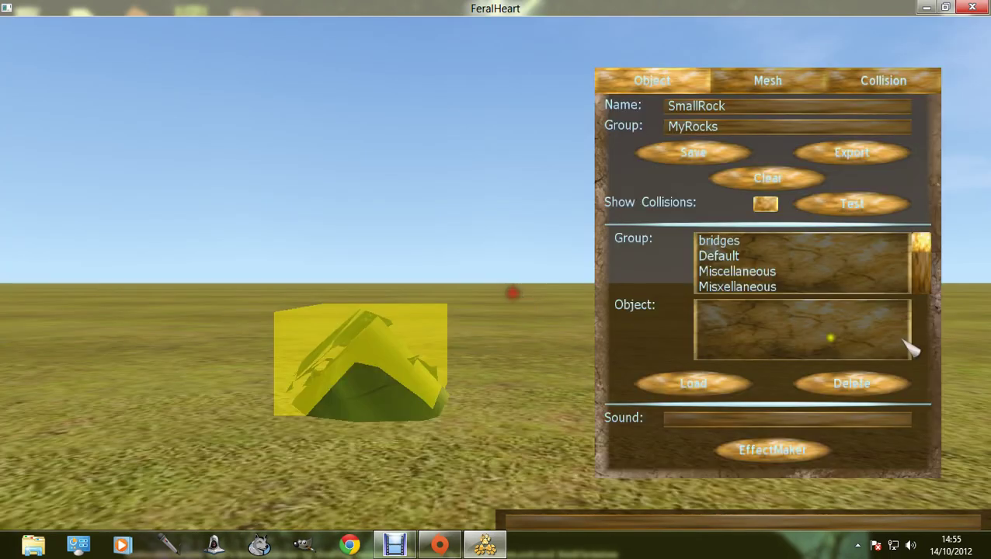
pyautogui.click(342, 394)
pyautogui.click(768, 80)
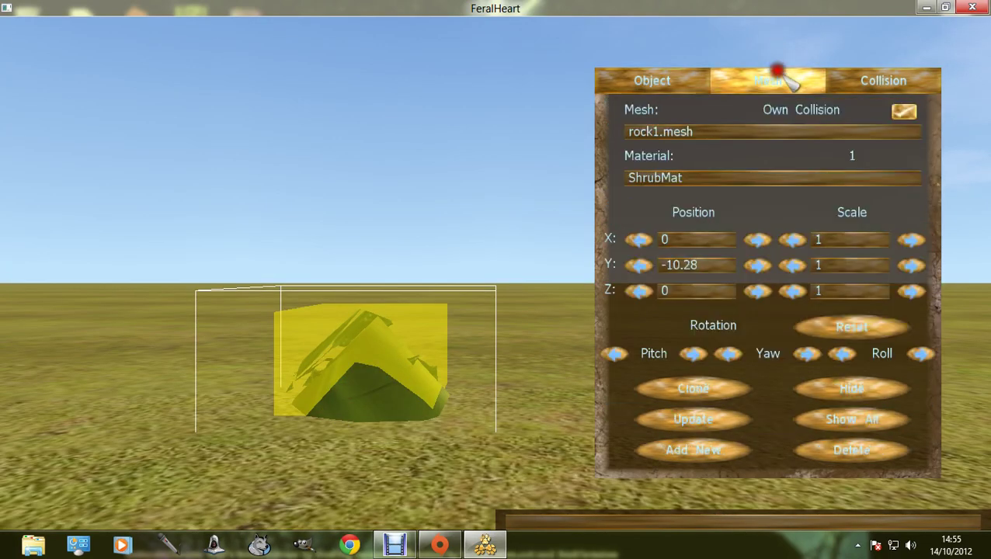
pyautogui.click(530, 336)
pyautogui.click(415, 336)
pyautogui.click(831, 443)
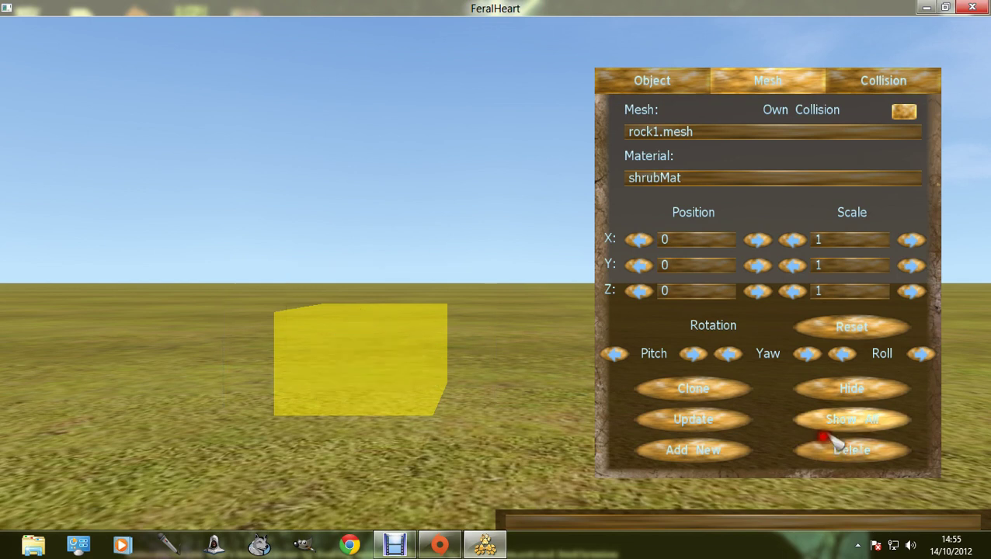
# Load the crystal object from the Miscellaneous group
pyautogui.click(661, 79)
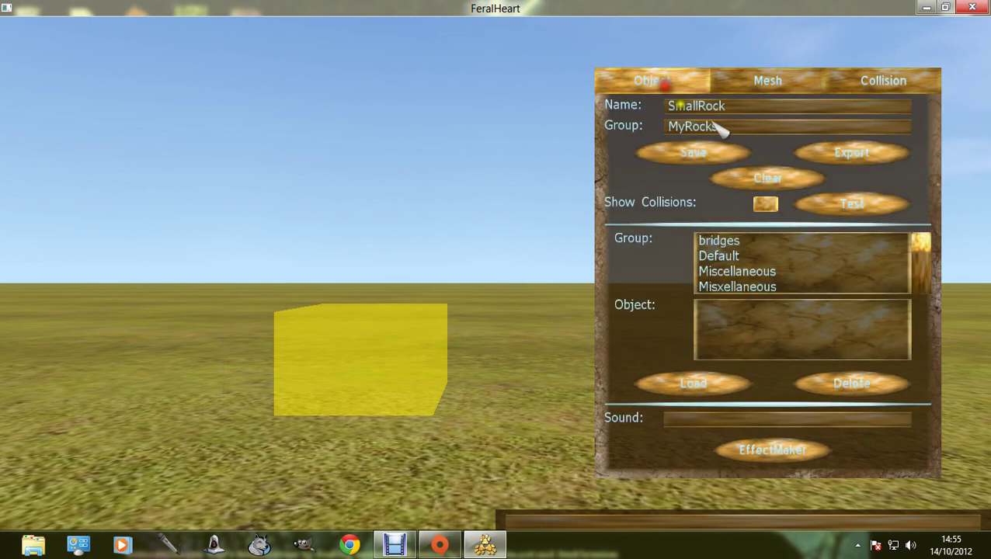
pyautogui.moveTo(922, 243); pyautogui.dragTo(924, 256)
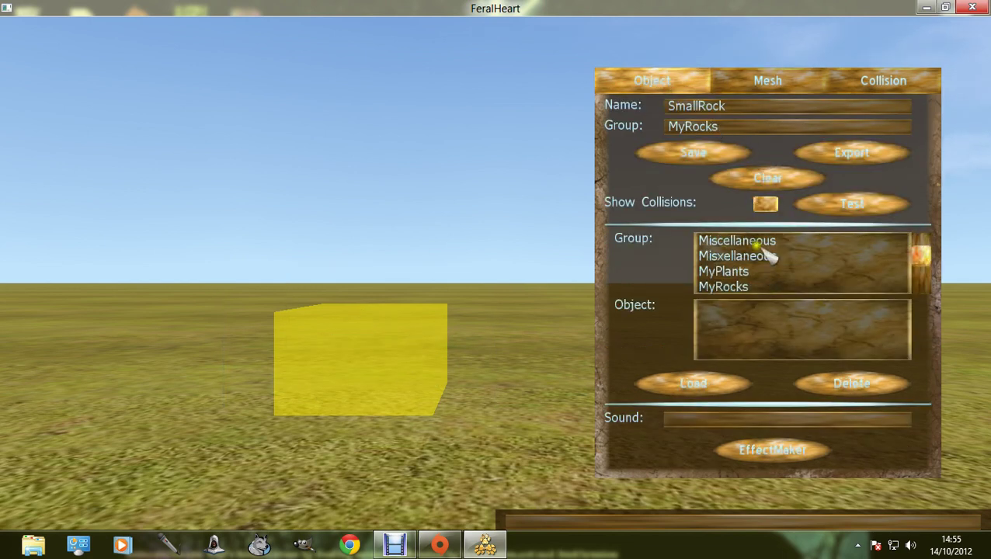
pyautogui.click(708, 242)
pyautogui.click(735, 354)
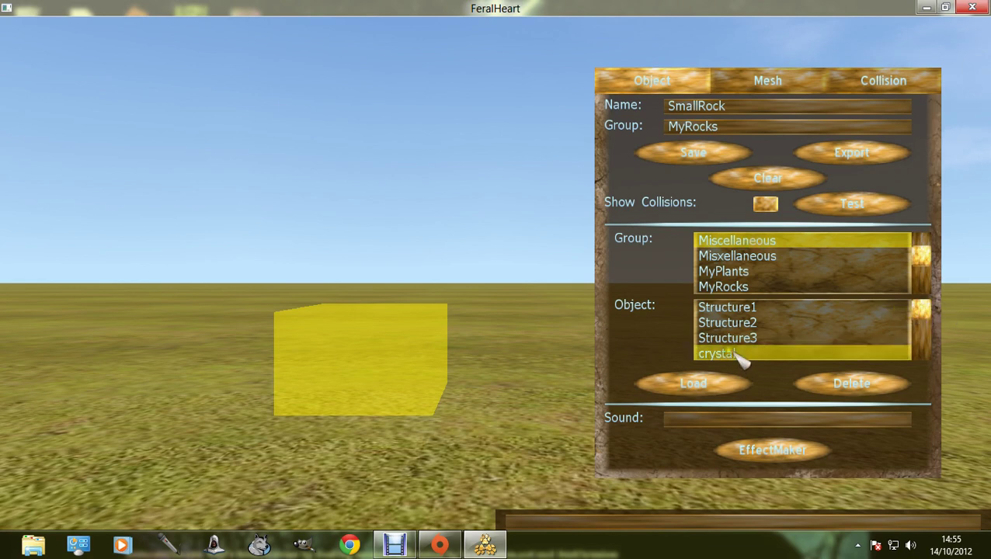
pyautogui.click(711, 381)
pyautogui.click(448, 299)
# Select the crystal mesh to check its material name, and delete the mesh
pyautogui.rightClick(453, 291)
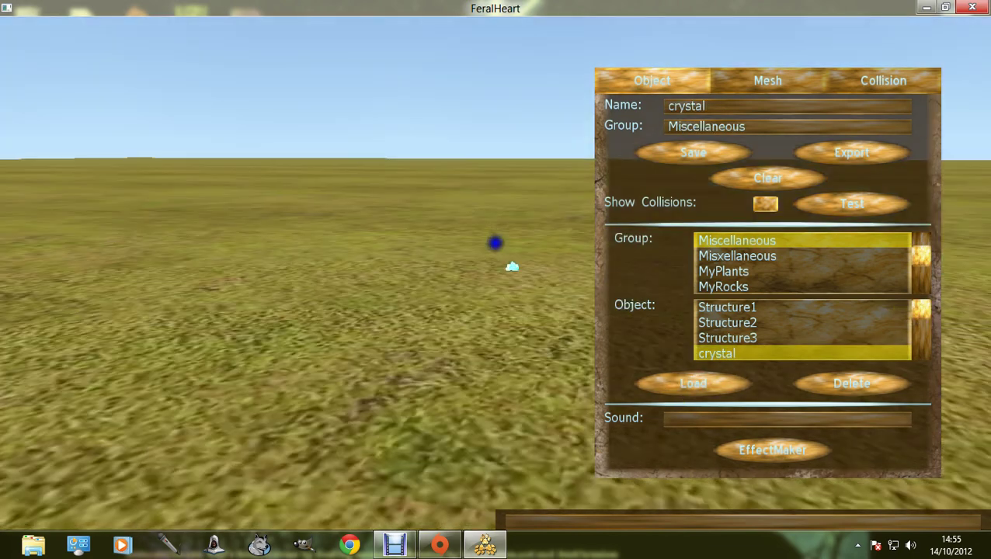
pyautogui.press('w')
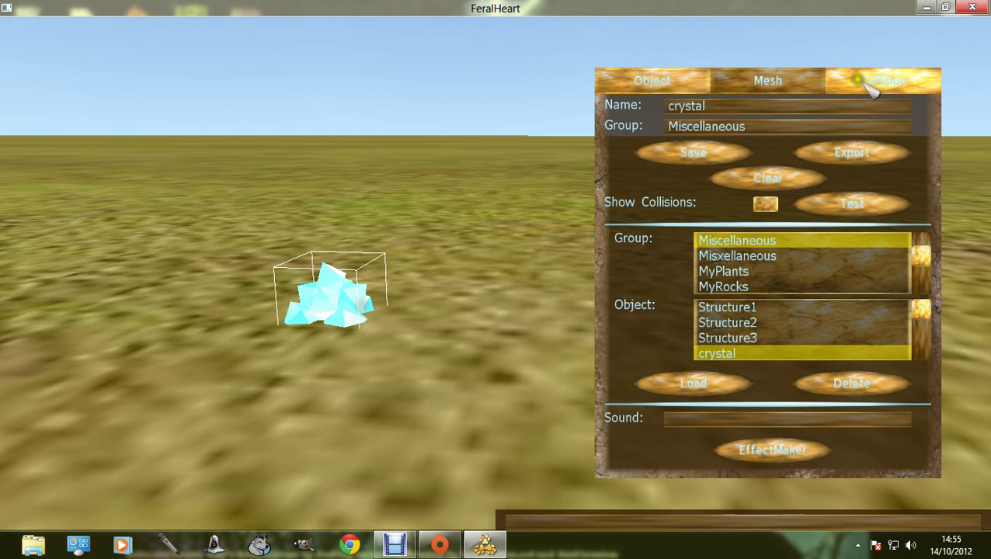
pyautogui.click(767, 80)
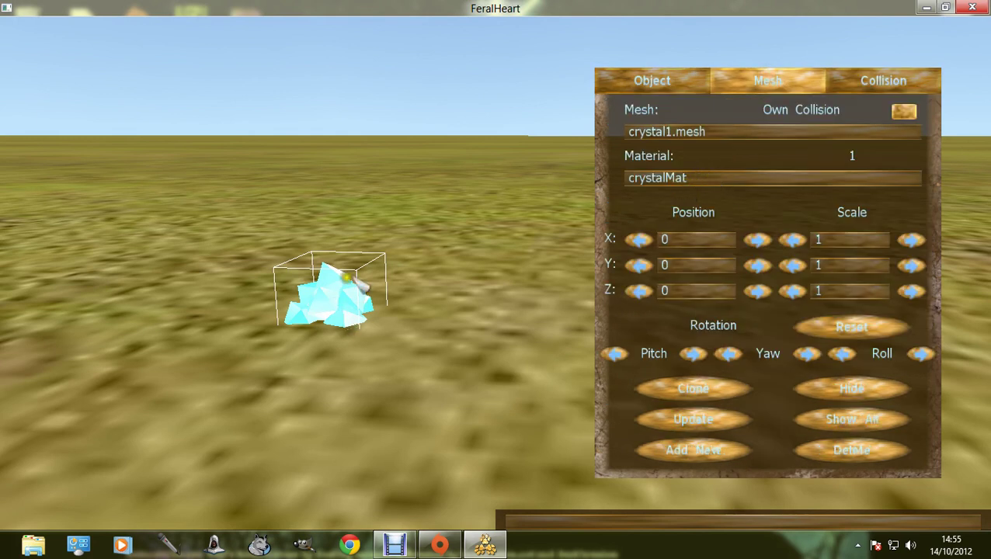
pyautogui.click(337, 300)
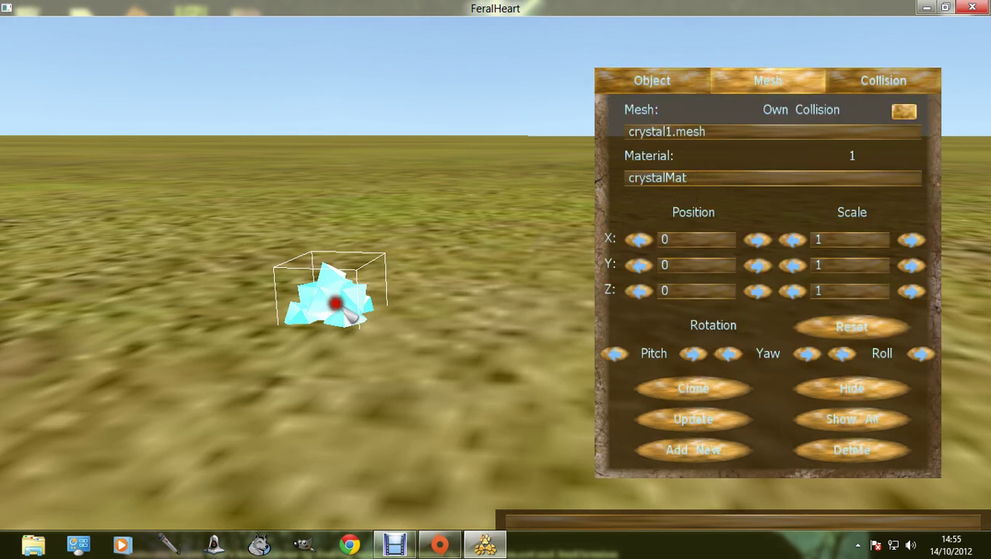
pyautogui.click(873, 441)
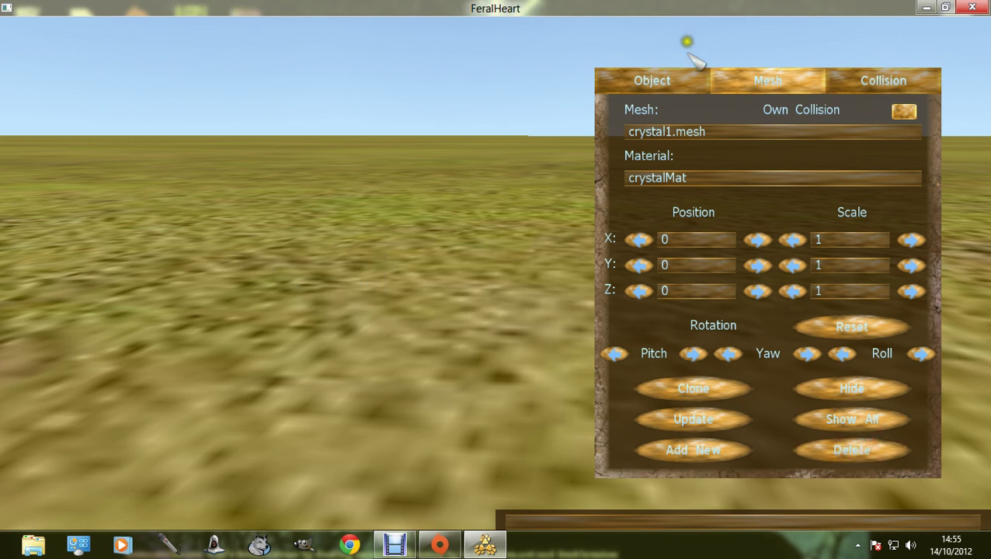
# Load the GrassShrub object from the MyPlants group
pyautogui.click(674, 81)
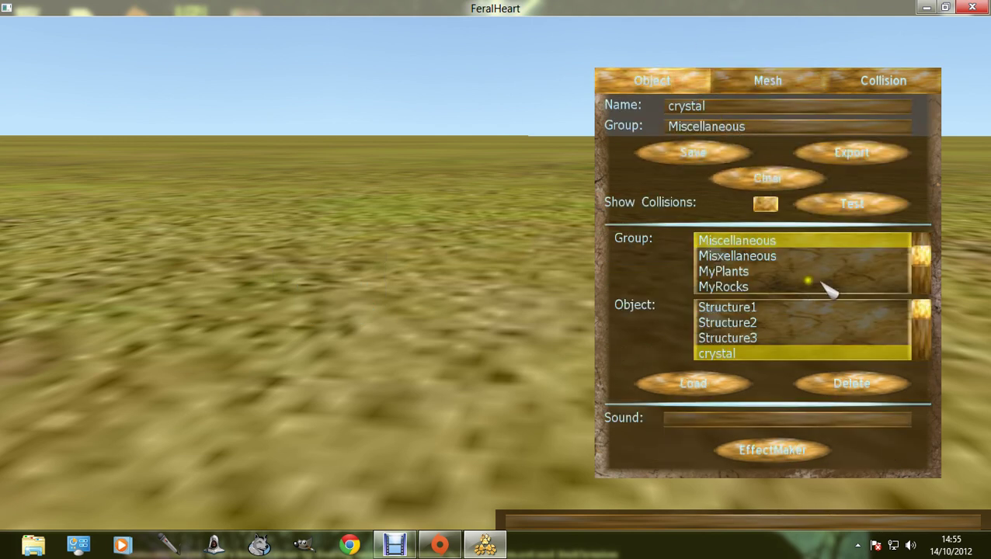
pyautogui.click(733, 271)
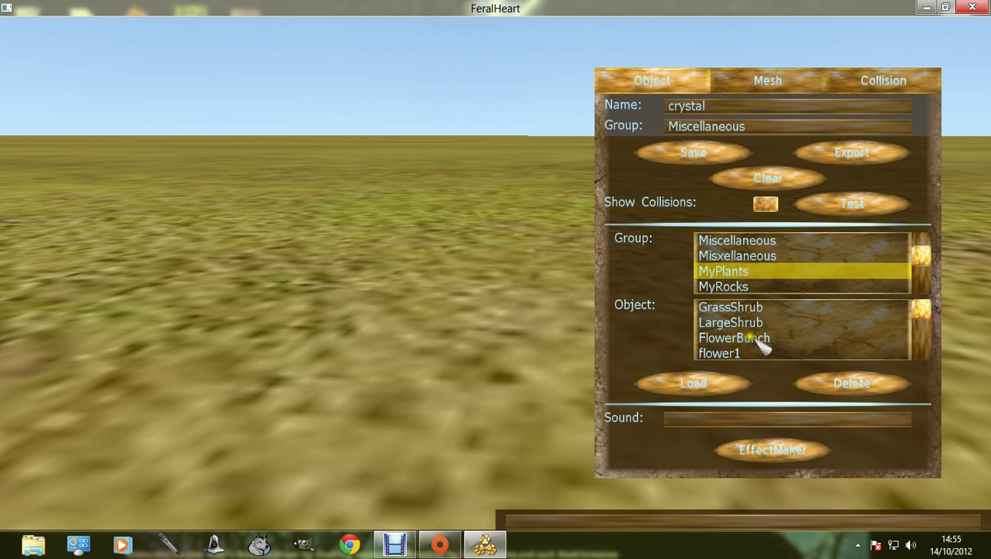
pyautogui.click(764, 309)
pyautogui.click(717, 384)
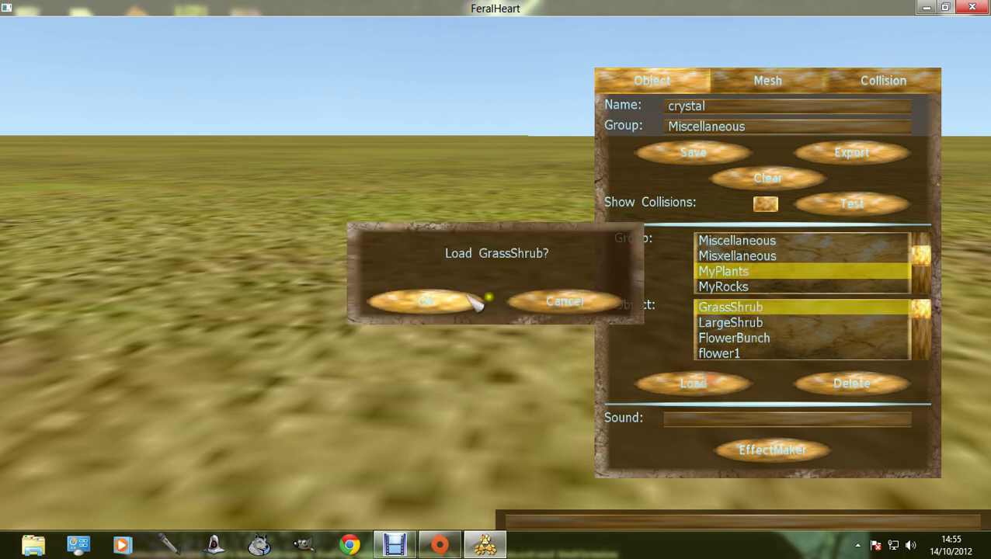
pyautogui.click(439, 309)
# Set the material of the grass shrub's mesh to crystalMat
pyautogui.moveTo(432, 301)
pyautogui.mouseDown()
pyautogui.moveTo(423, 298)
pyautogui.moveTo(434, 284)
pyautogui.mouseUp()
pyautogui.scroll(-3, 421, 296)
pyautogui.click(769, 82)
pyautogui.click(659, 177)
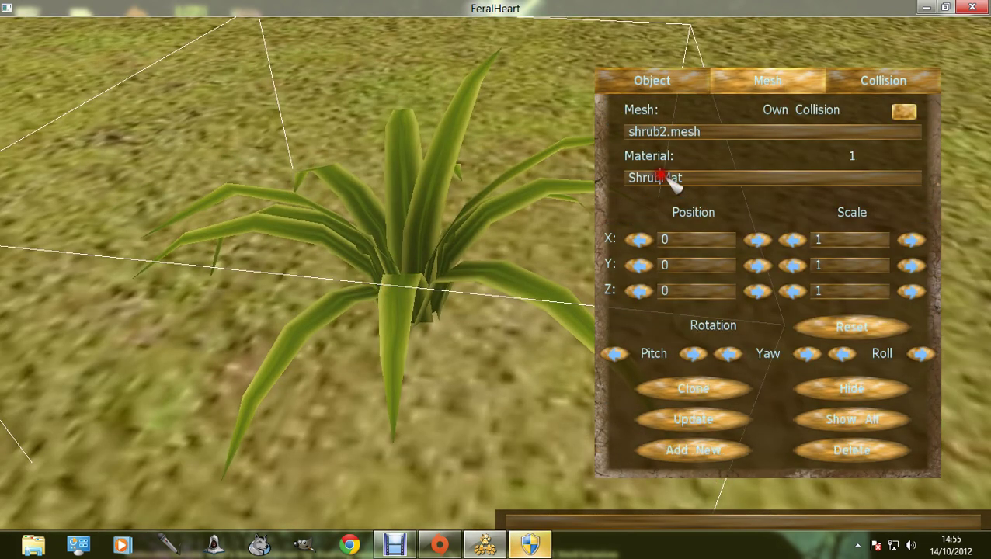
pyautogui.press('BackSpace')
pyautogui.write('crysta')
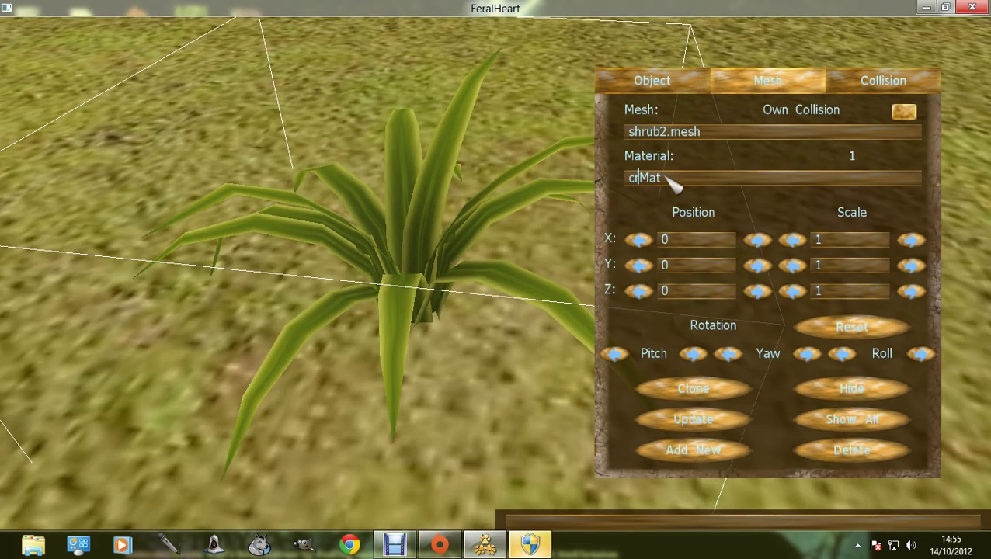
pyautogui.write('l')
pyautogui.press('Return')
# Examine the crystal-textured shrub from different sides, and delete its mesh
pyautogui.click(441, 321)
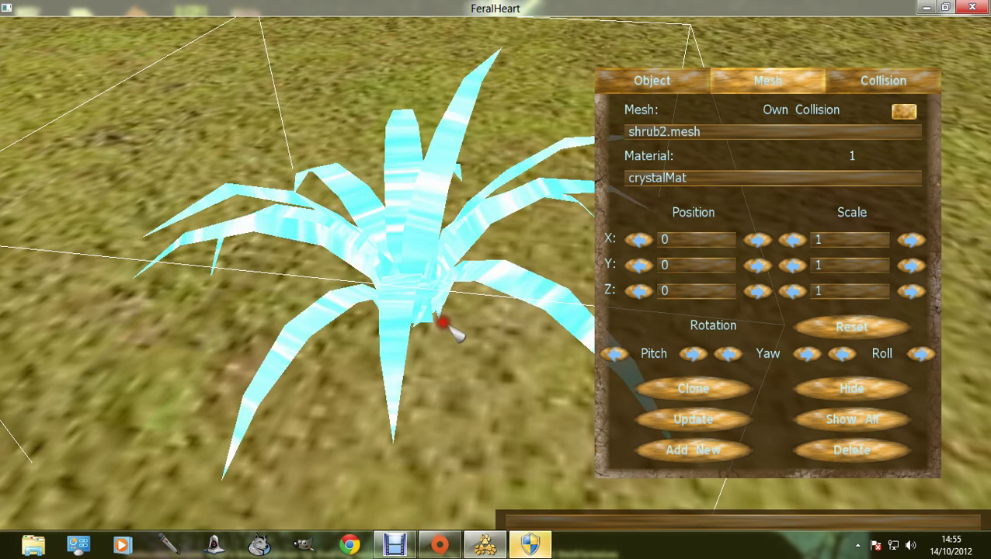
pyautogui.moveTo(481, 398); pyautogui.dragTo(408, 408)
pyautogui.moveTo(438, 357); pyautogui.dragTo(439, 357)
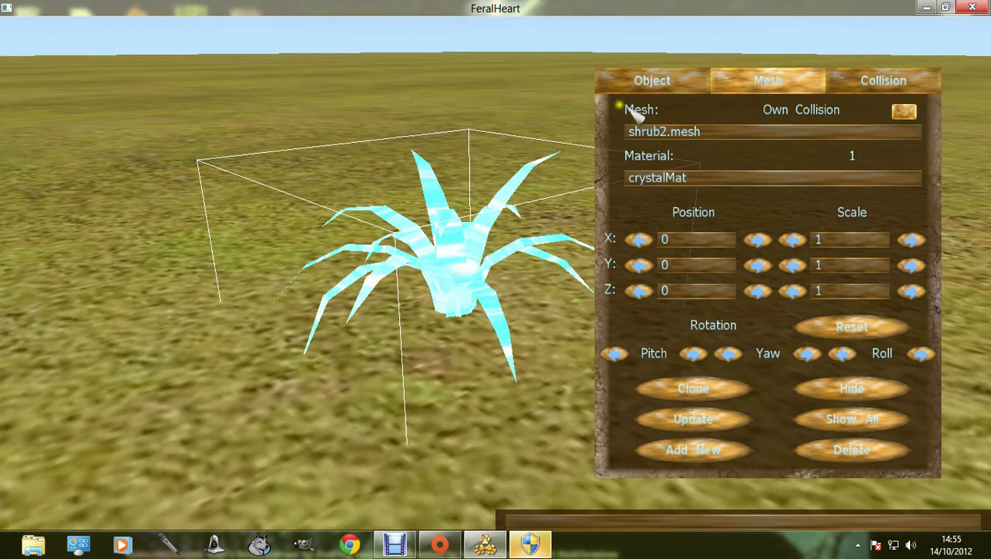
pyautogui.click(885, 450)
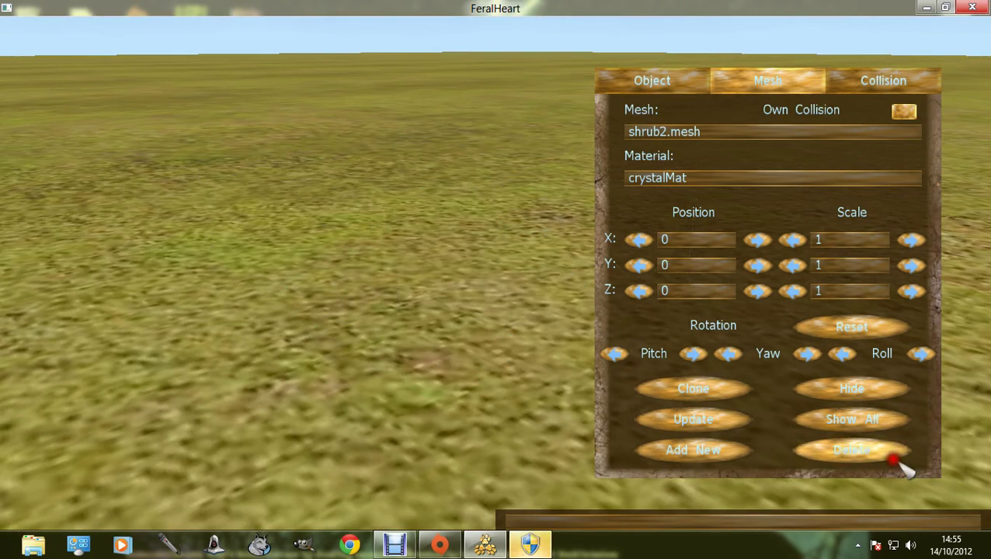
# Browse the MyPlants and MyRocks objects, and load the Cave object from MyRocks
pyautogui.click(683, 83)
pyautogui.scroll(-8, 912, 318)
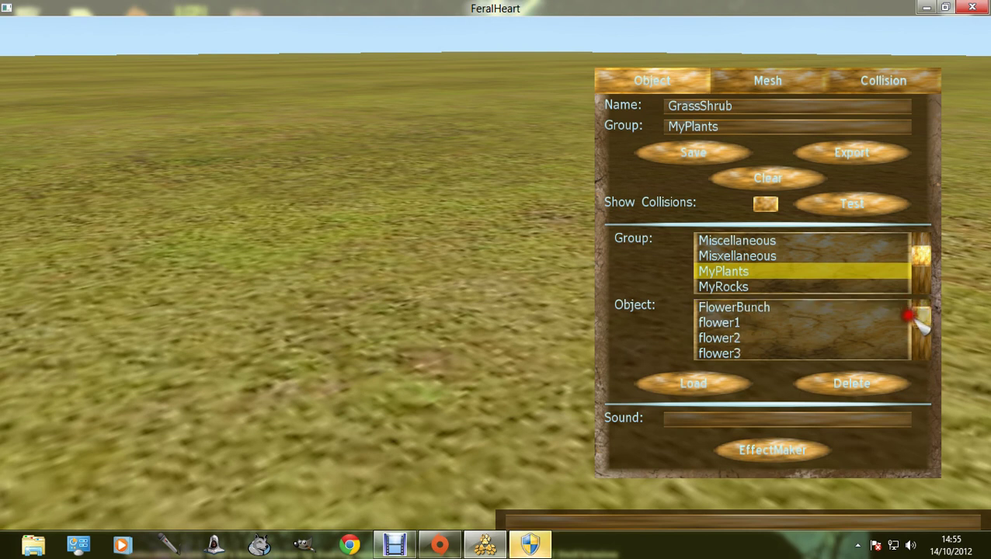
pyautogui.click(777, 289)
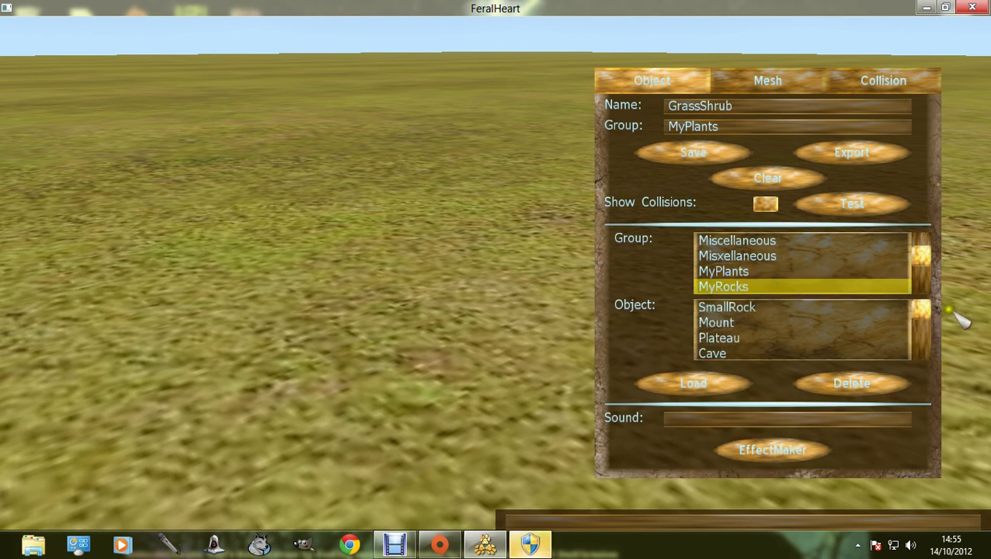
pyautogui.scroll(-2, 924, 320)
pyautogui.scroll(2, 920, 302)
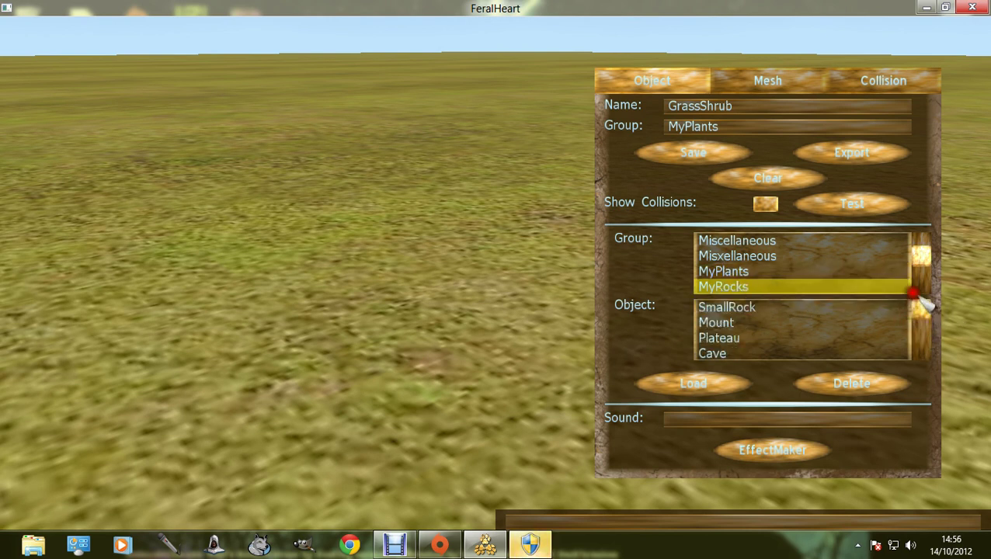
pyautogui.click(730, 355)
pyautogui.click(689, 380)
pyautogui.click(469, 300)
# Set the cave mesh's material to crystalMat, without a trailing number, and view the whole cave
pyautogui.click(805, 87)
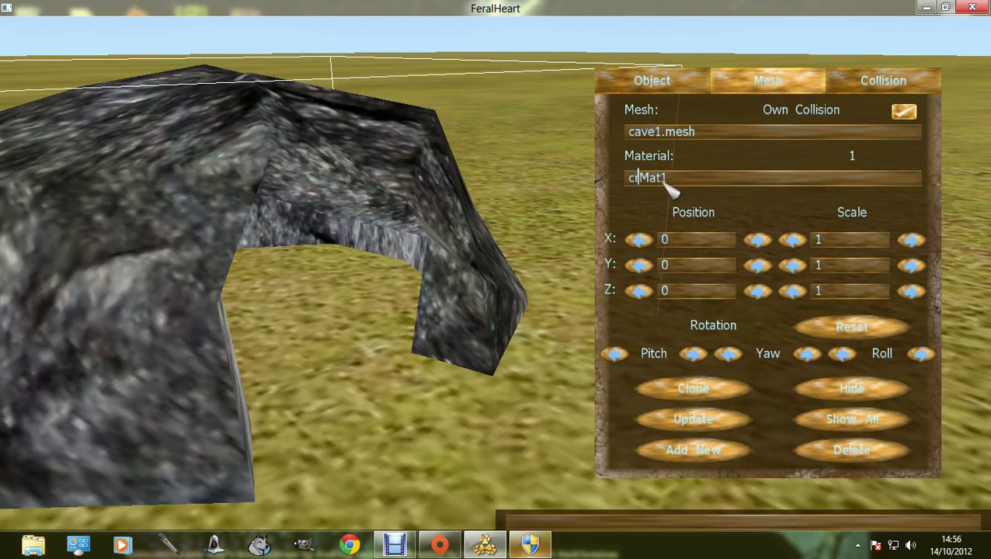
pyautogui.press('Return')
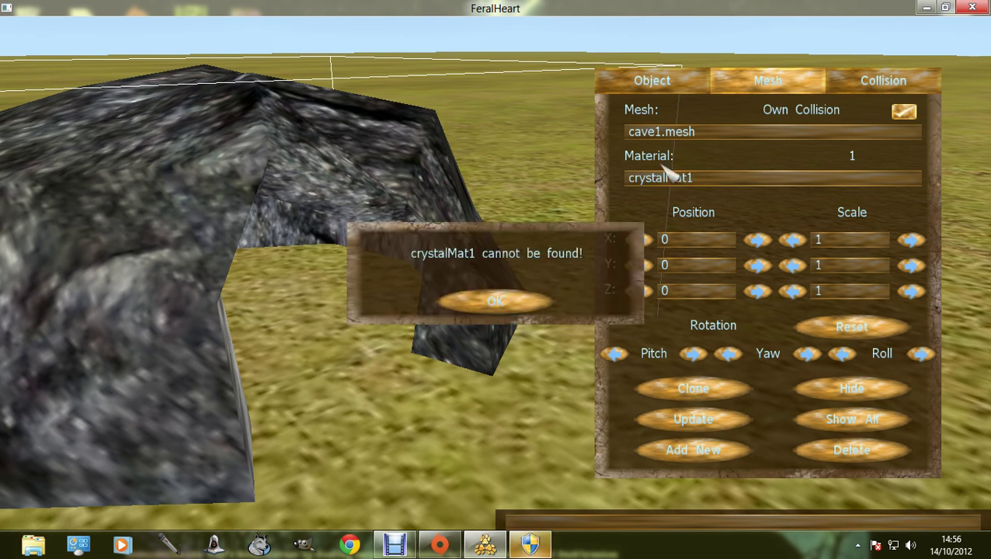
pyautogui.click(503, 303)
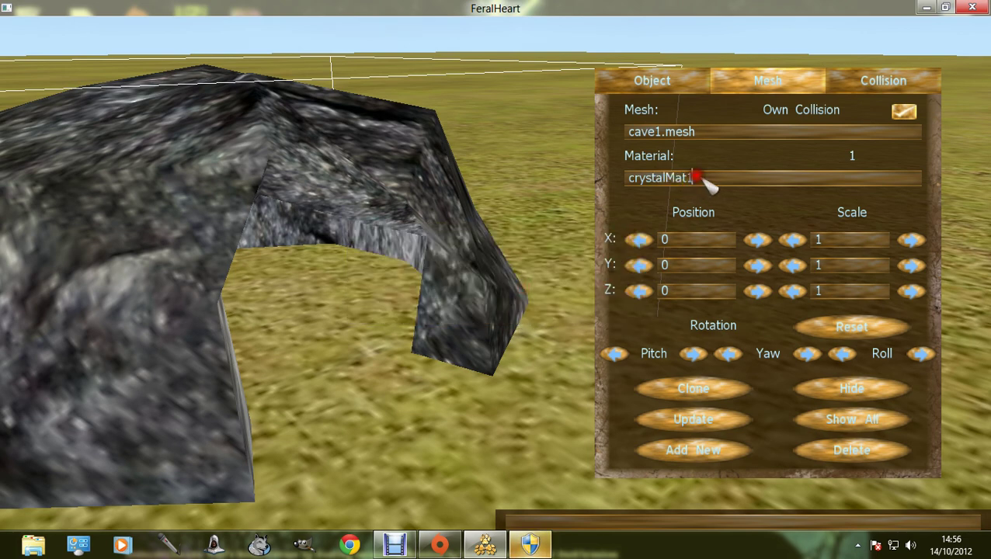
pyautogui.press('Return')
pyautogui.moveTo(574, 277); pyautogui.dragTo(787, 120)
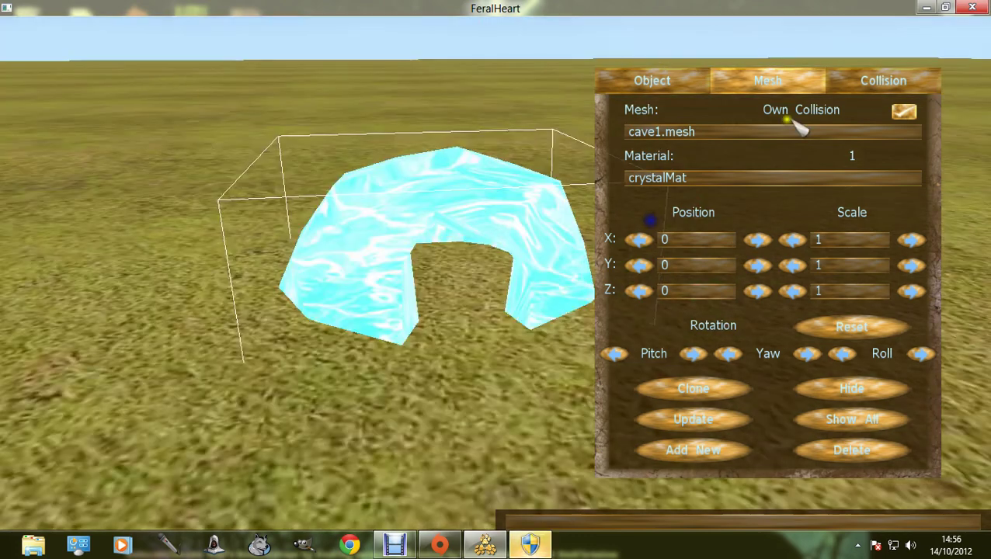
# Test the crystal-textured cave in game by walking and jumping the lion around it, and leave test mode
pyautogui.click(652, 80)
pyautogui.click(850, 200)
pyautogui.press('w')
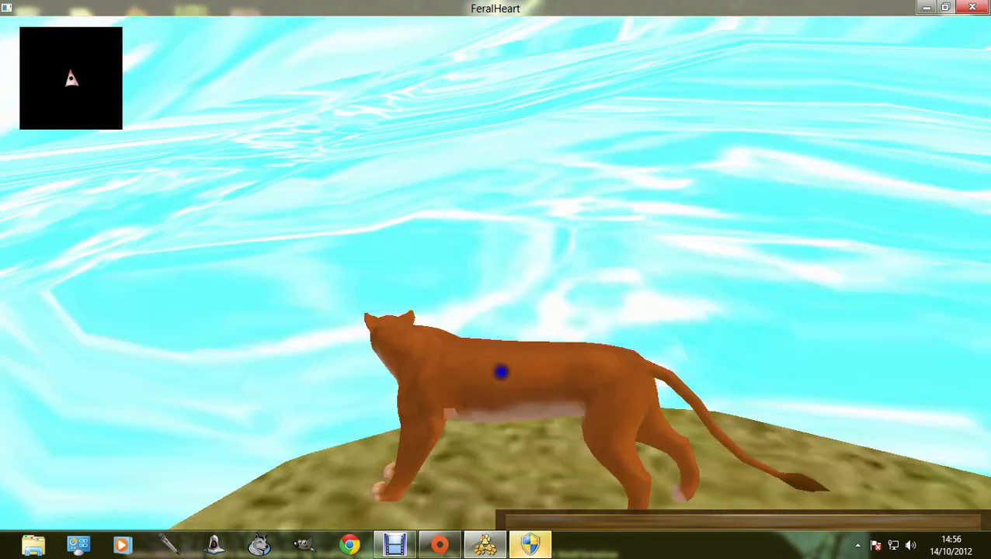
pyautogui.moveTo(500, 372); pyautogui.dragTo(400, 337)
pyautogui.press('a')
pyautogui.press('w')
pyautogui.press('space')
pyautogui.press('w')
pyautogui.press('Escape')
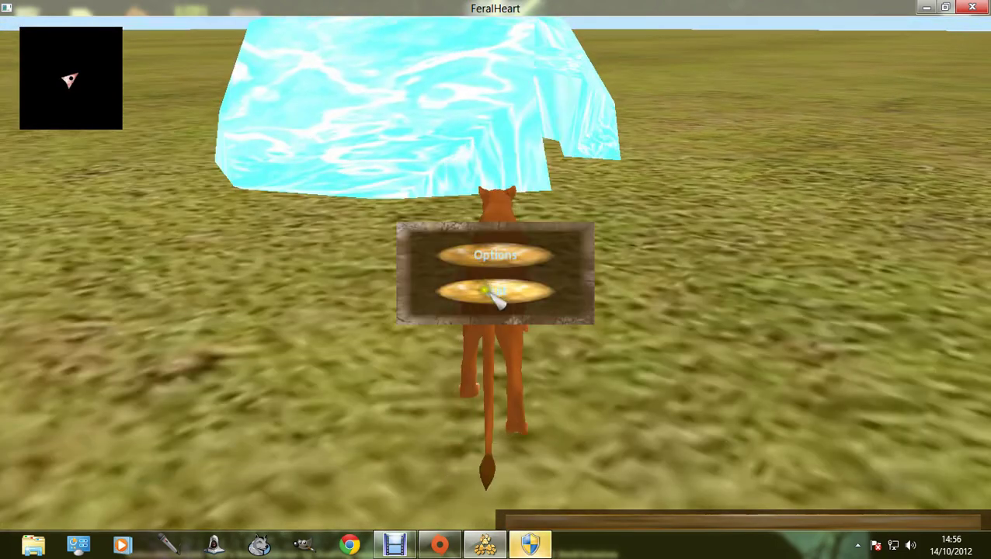
pyautogui.click(485, 294)
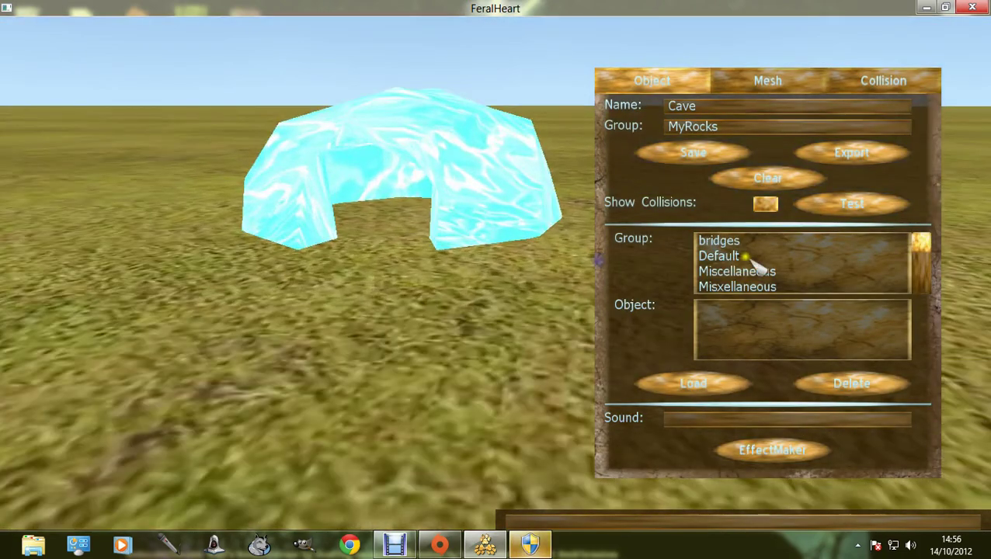
# Load the Rock object from the Default group
pyautogui.click(718, 257)
pyautogui.click(726, 307)
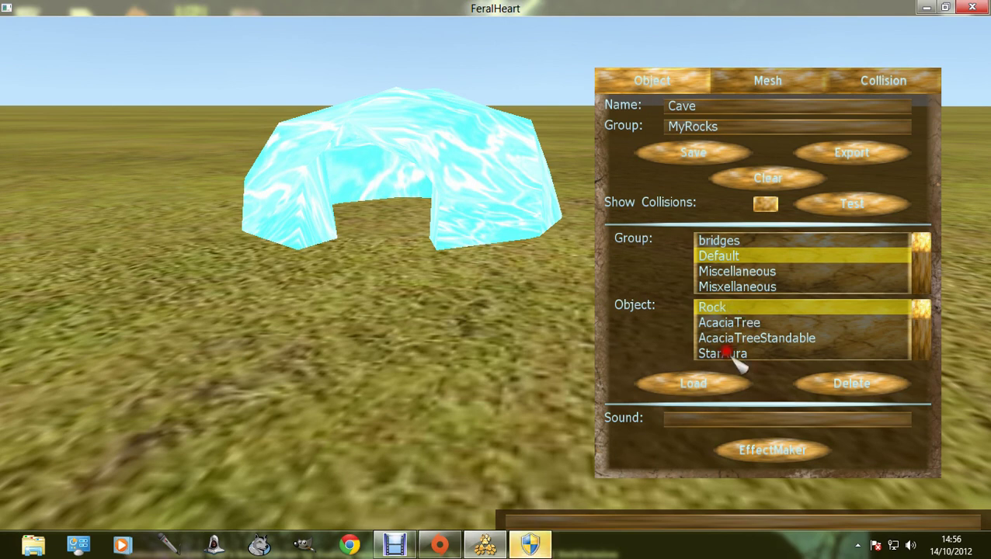
pyautogui.click(693, 383)
pyautogui.click(442, 299)
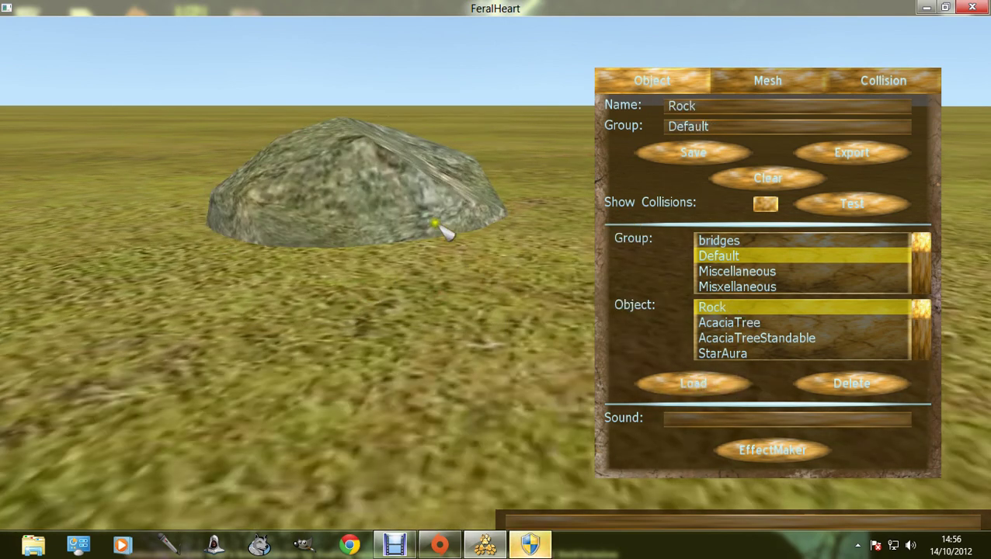
# Set the Default rock mesh's material to crystalMat, and delete the mesh after viewing the result
pyautogui.click(435, 223)
pyautogui.moveTo(522, 318)
pyautogui.mouseDown()
pyautogui.moveTo(487, 297)
pyautogui.moveTo(526, 312)
pyautogui.mouseUp()
pyautogui.scroll(3, 487, 298)
pyautogui.scroll(-4, 524, 311)
pyautogui.scroll(3, 526, 312)
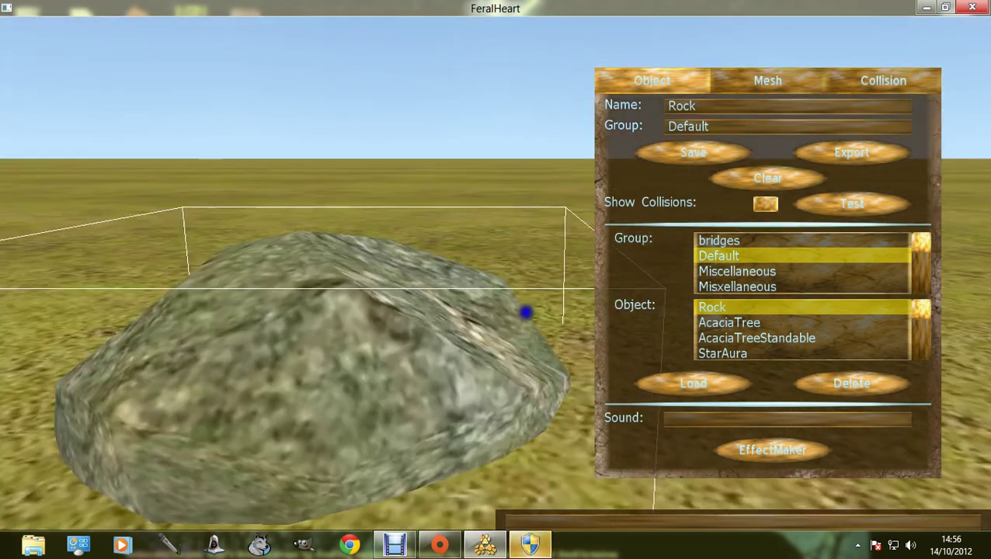
pyautogui.click(767, 80)
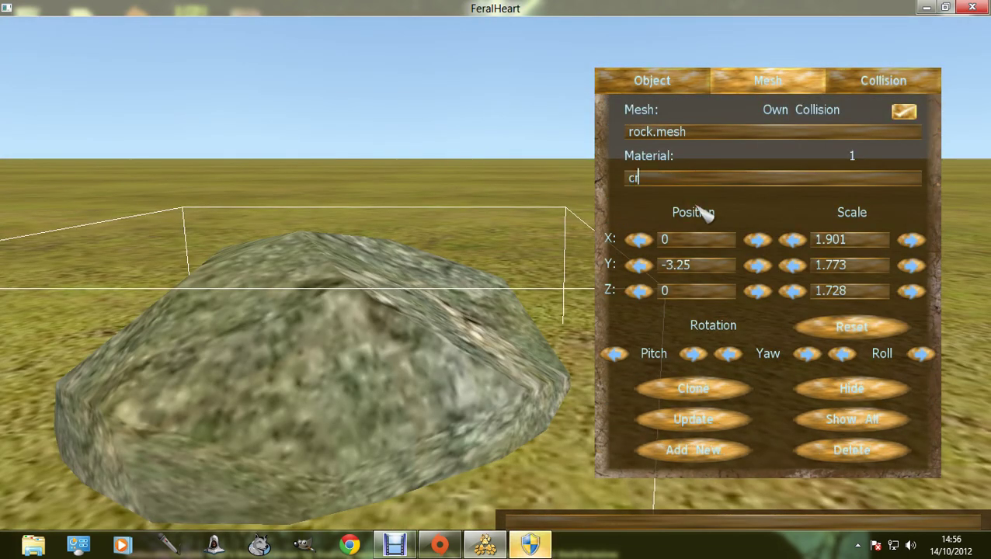
pyautogui.press('Return')
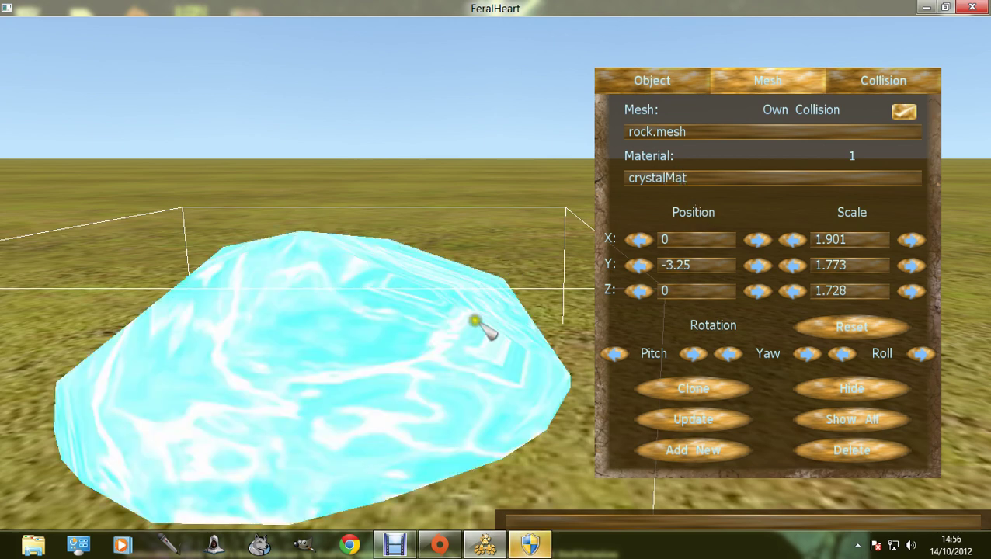
pyautogui.click(350, 541)
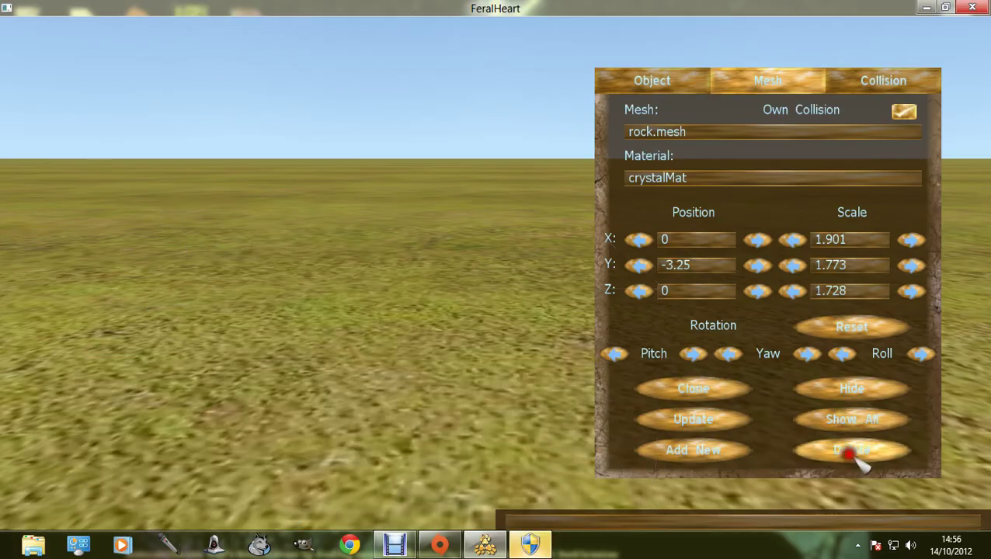
# Load the OakTree object from the MyTrees group
pyautogui.click(649, 86)
pyautogui.moveTo(882, 252)
pyautogui.mouseDown()
pyautogui.moveTo(901, 259)
pyautogui.moveTo(899, 278)
pyautogui.mouseUp()
pyautogui.click(706, 256)
pyautogui.click(707, 240)
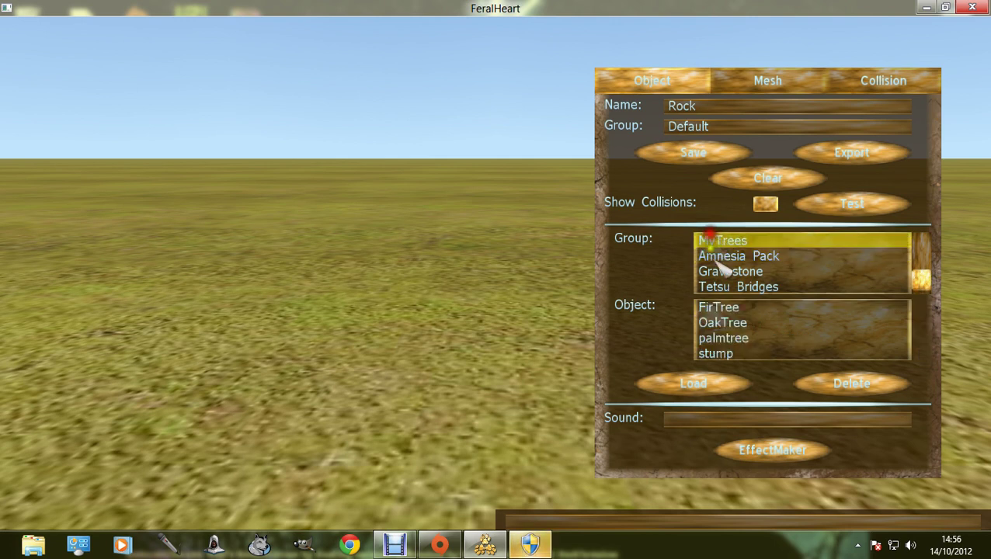
pyautogui.click(730, 308)
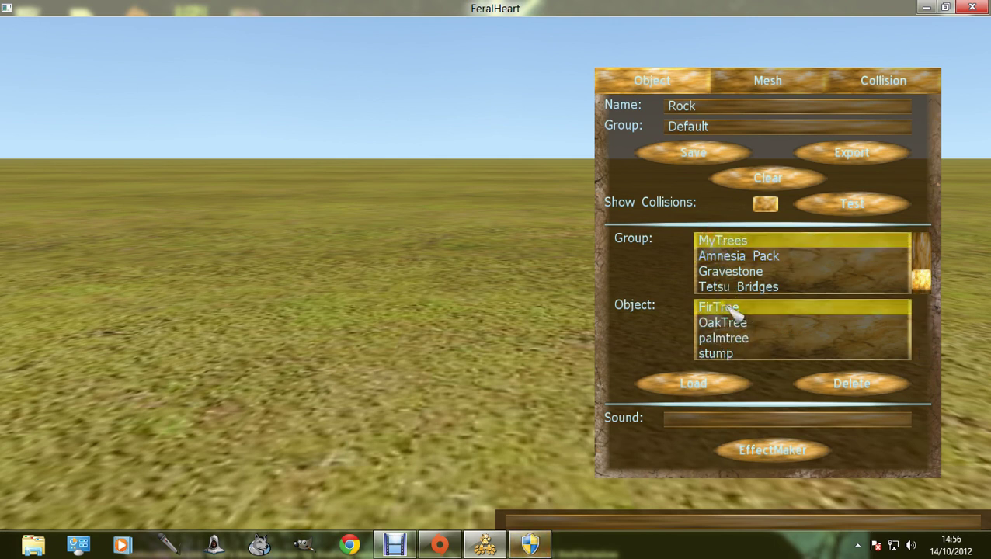
pyautogui.click(706, 320)
pyautogui.click(692, 382)
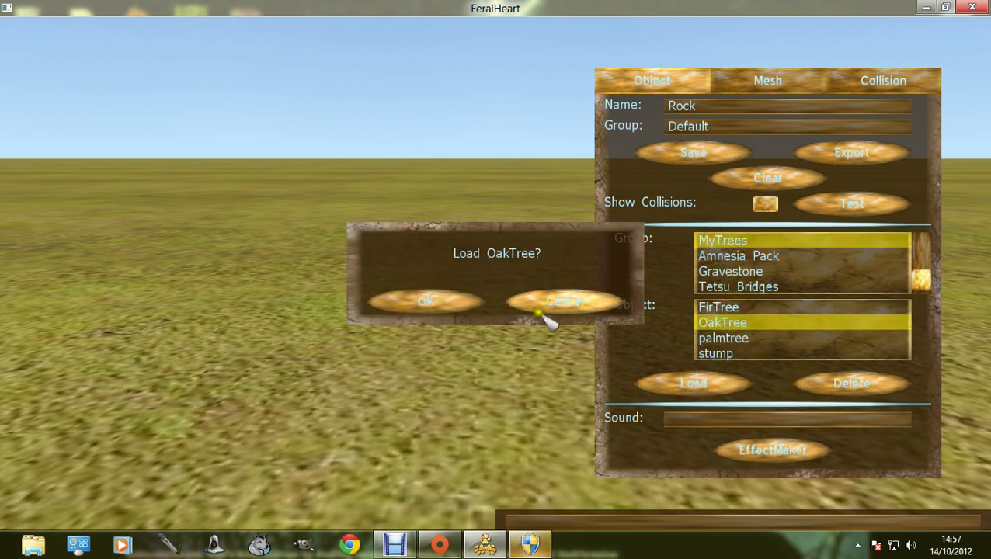
pyautogui.click(419, 303)
# Look up the material name of the oak tree mesh, and delete the mesh
pyautogui.click(734, 79)
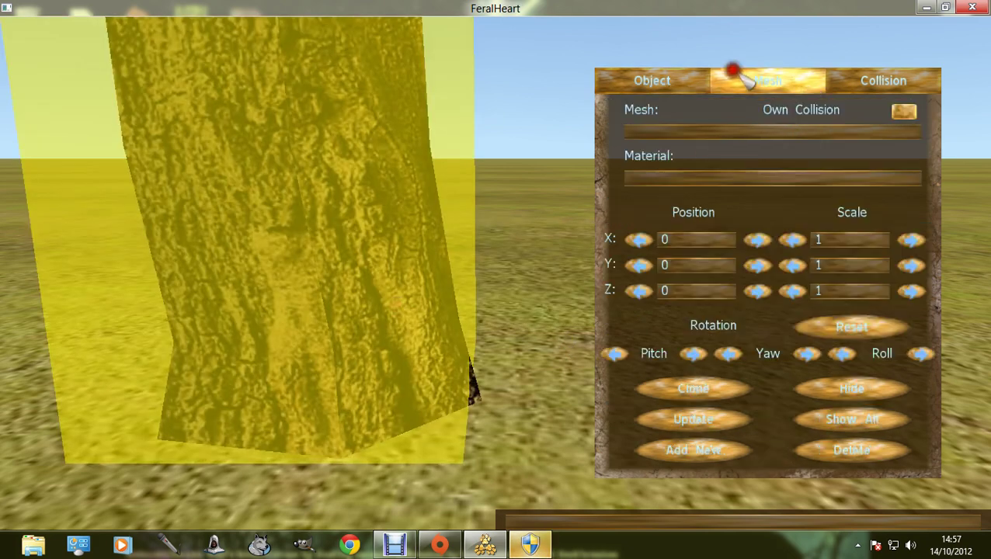
pyautogui.click(599, 78)
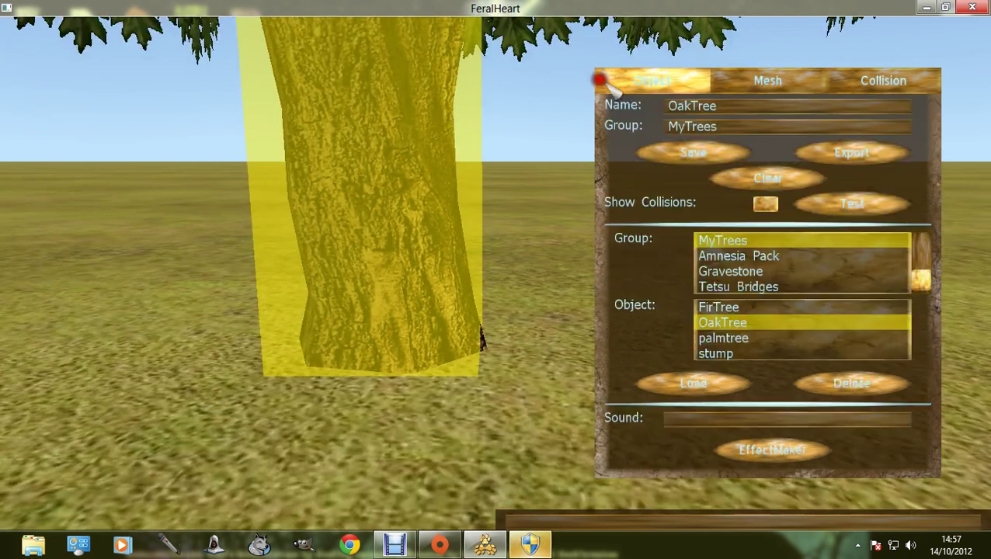
pyautogui.click(763, 71)
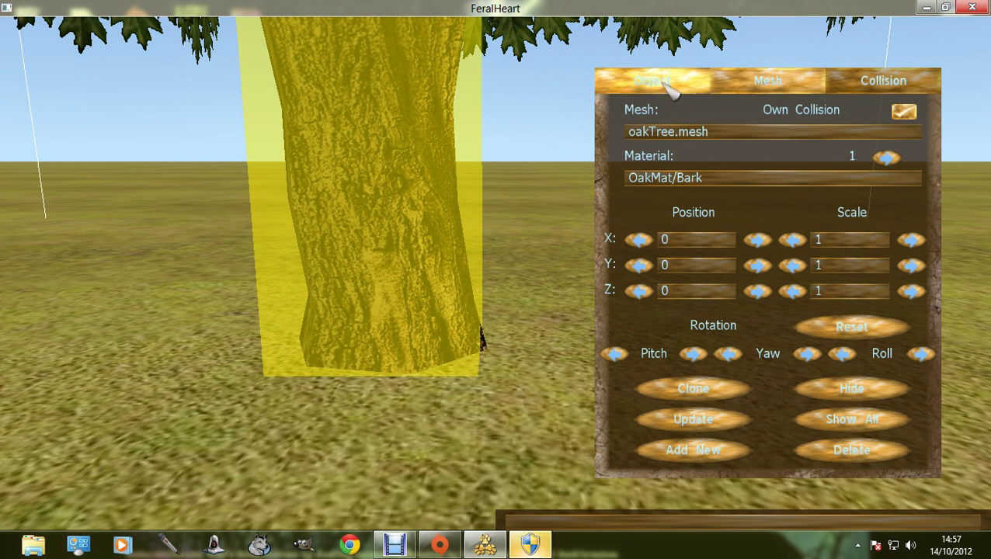
pyautogui.click(455, 195)
pyautogui.click(853, 451)
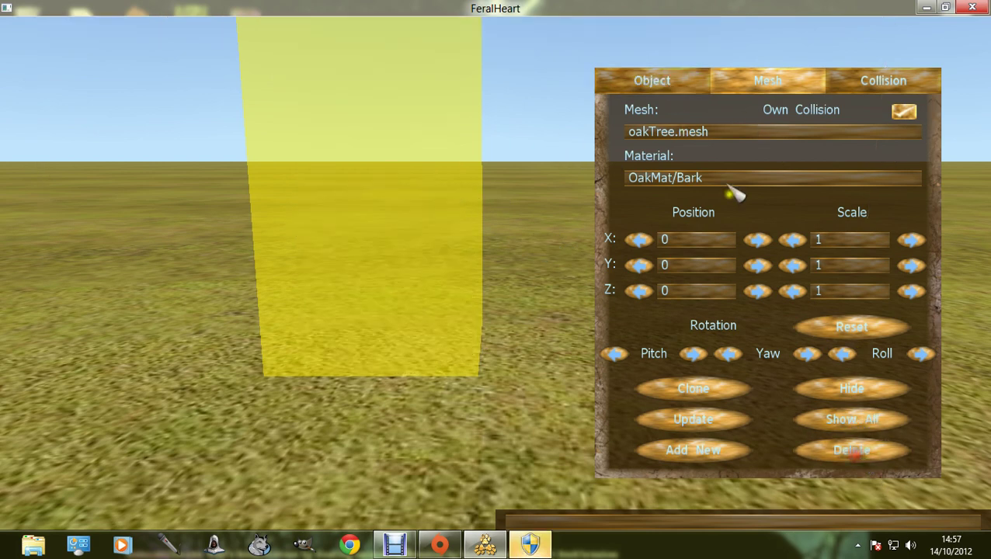
# Load the Plateau object from the MyRocks group, view it from a distance and delete its mesh
pyautogui.click(651, 81)
pyautogui.scroll(4, 924, 272)
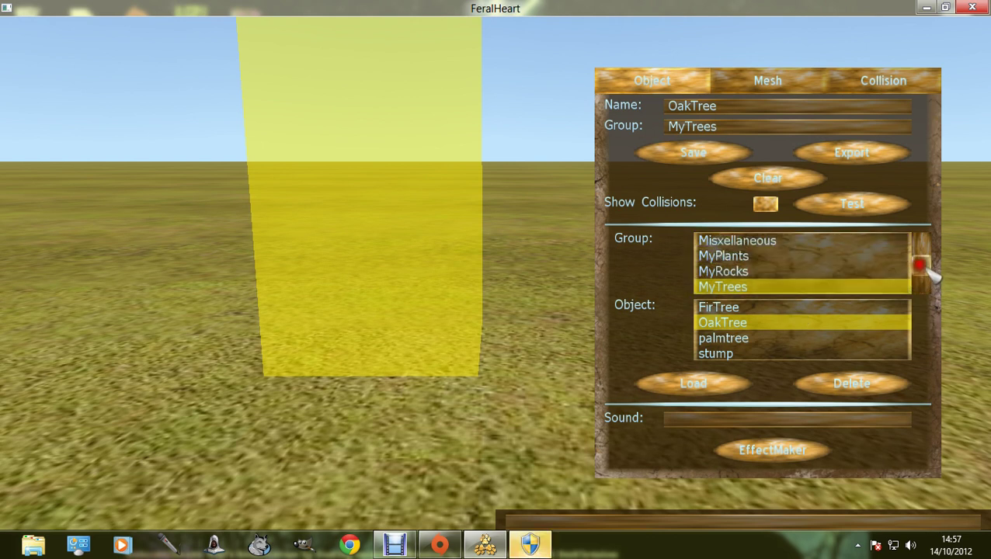
pyautogui.click(742, 287)
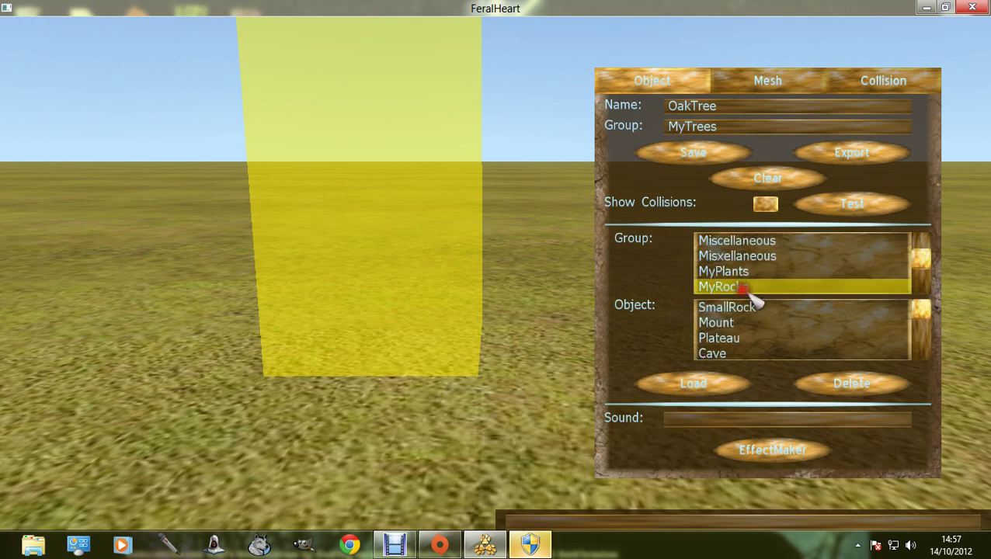
pyautogui.click(746, 339)
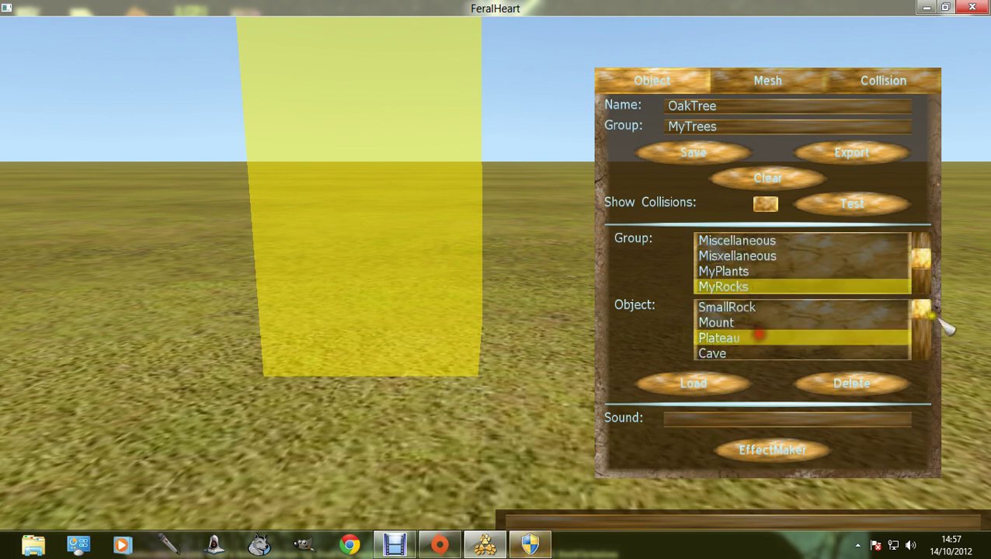
pyautogui.click(719, 388)
pyautogui.click(426, 302)
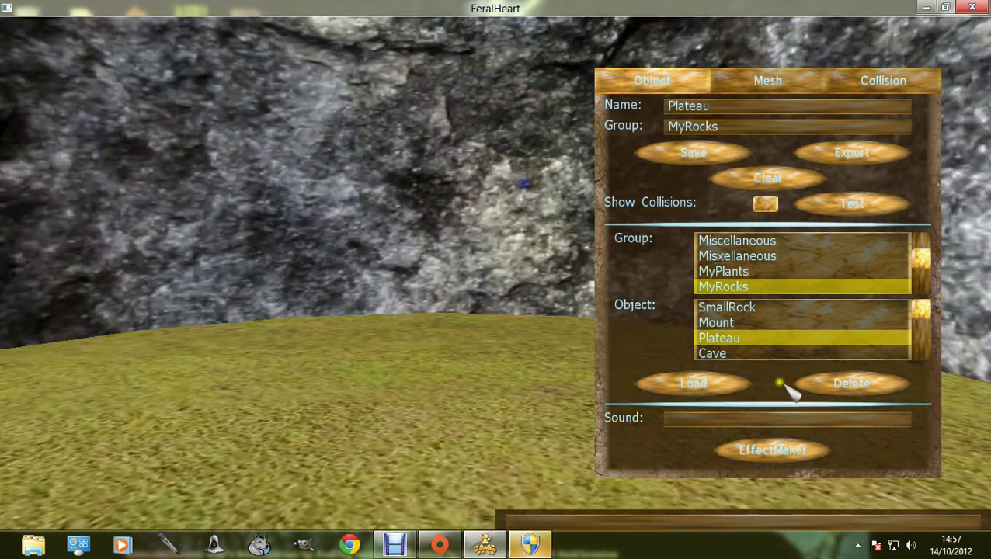
pyautogui.click(832, 380)
pyautogui.click(425, 302)
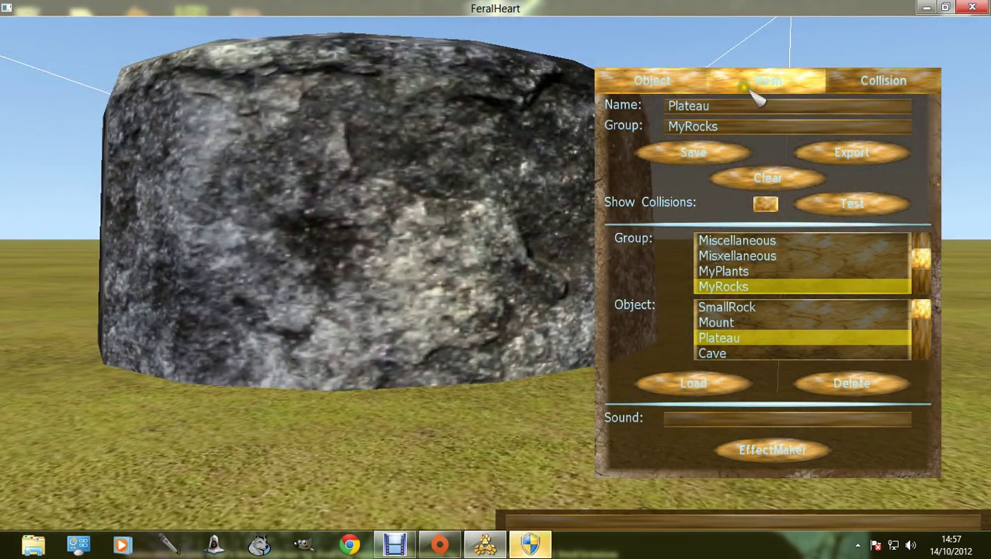
pyautogui.click(752, 82)
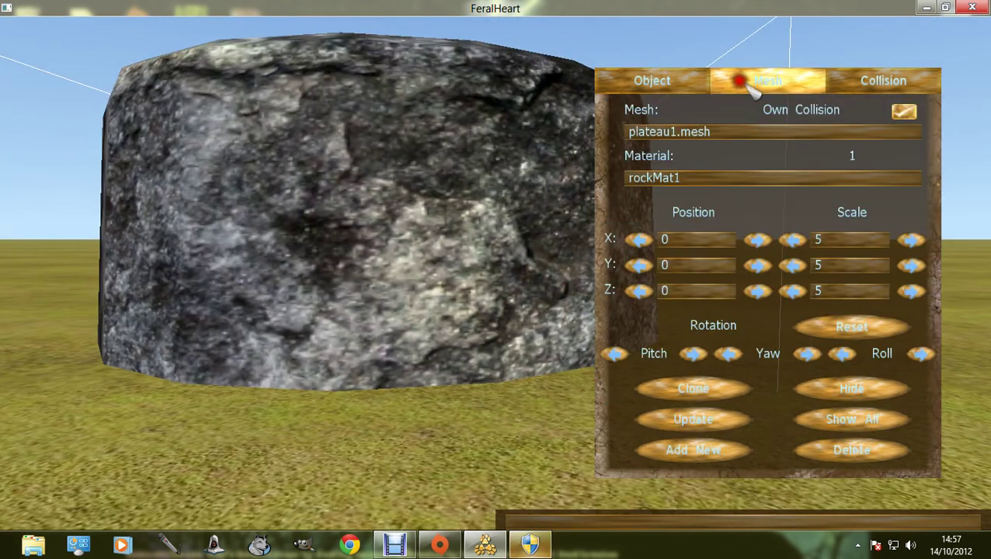
pyautogui.click(851, 450)
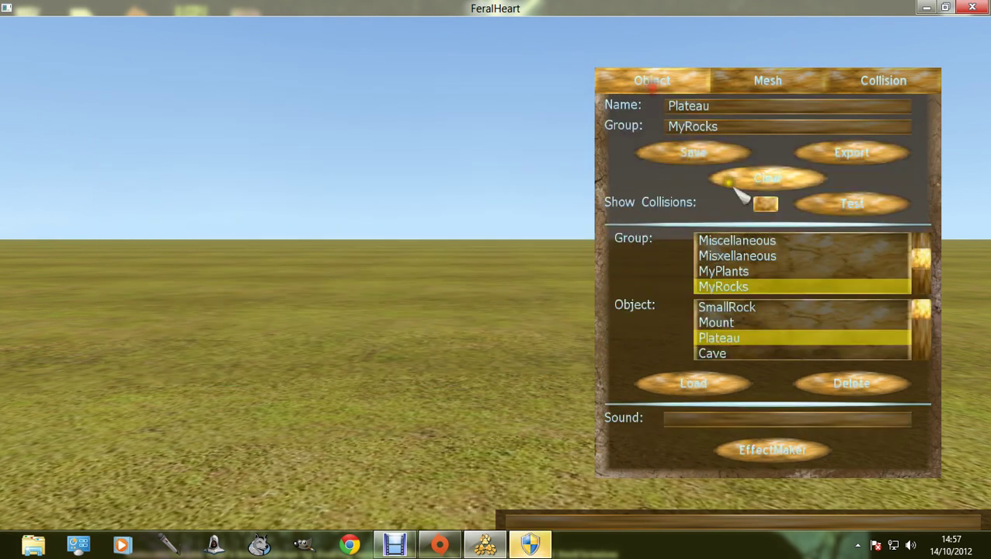
# Load the Cave object from the MyRocks group
pyautogui.click(763, 269)
pyautogui.click(743, 287)
pyautogui.click(742, 305)
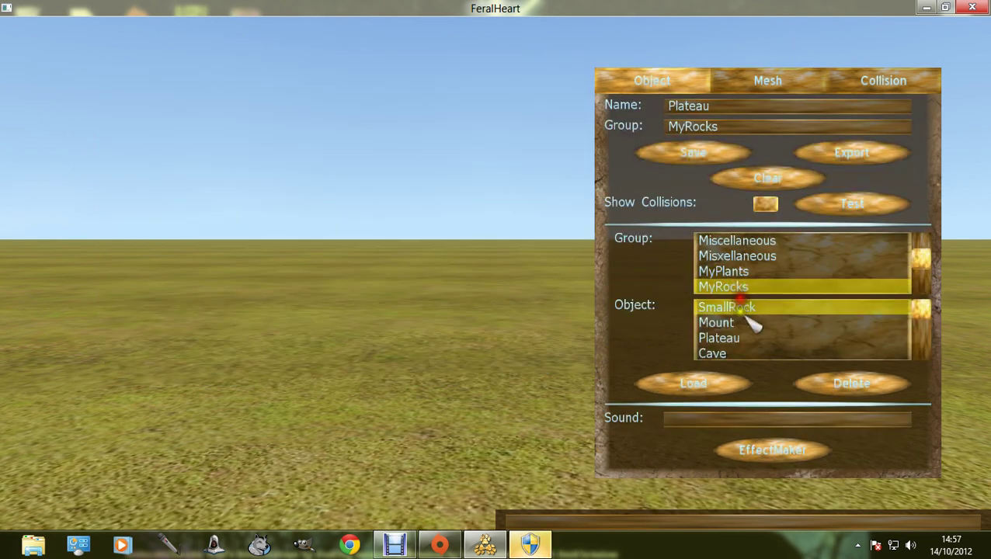
pyautogui.click(712, 353)
pyautogui.click(691, 382)
pyautogui.click(409, 299)
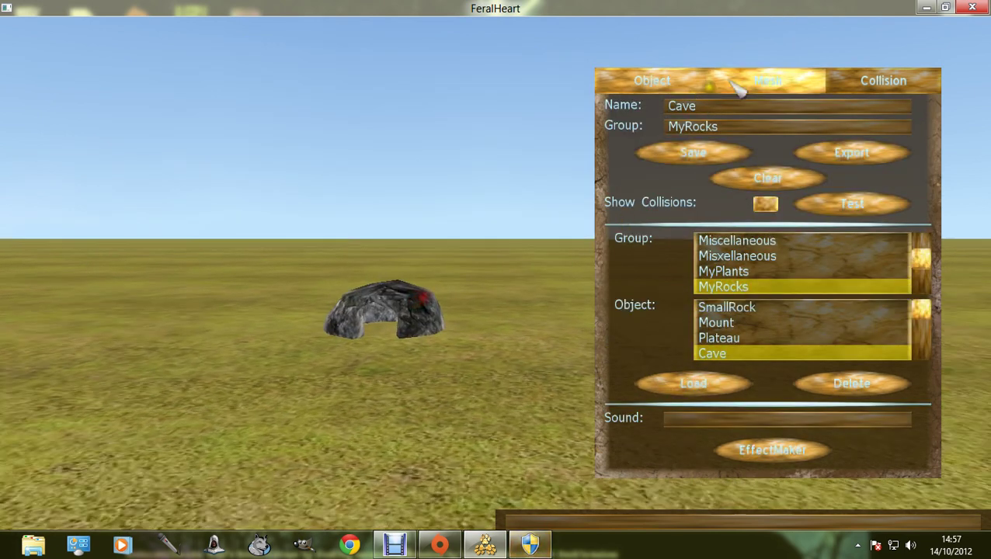
# Try to set the cave mesh's material to oakMat/bark, replacing the rock material
pyautogui.click(733, 81)
pyautogui.press('w')
pyautogui.click(686, 177)
pyautogui.click(383, 407)
pyautogui.press('w')
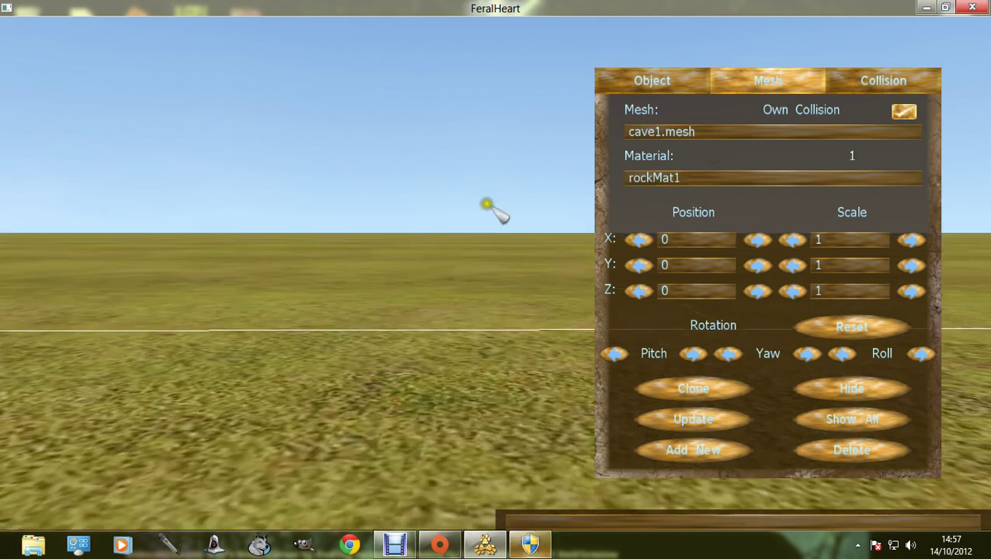
pyautogui.moveTo(484, 206); pyautogui.dragTo(448, 260)
pyautogui.press('s')
pyautogui.click(690, 186)
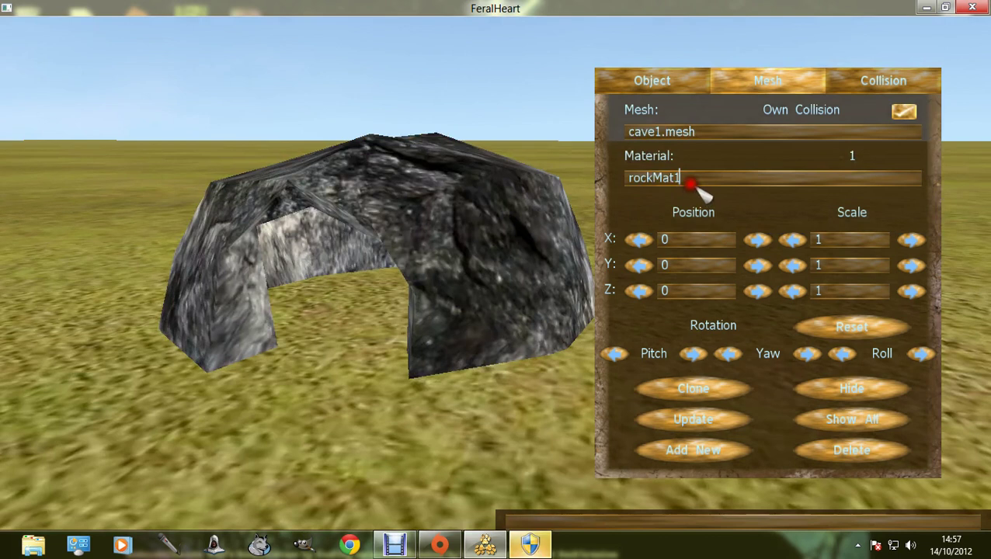
pyautogui.press('BackSpace')
pyautogui.press('BackSpace')
pyautogui.press('BackSpace')
pyautogui.press('BackSpace')
pyautogui.press('BackSpace')
pyautogui.press('BackSpace')
pyautogui.press('BackSpace')
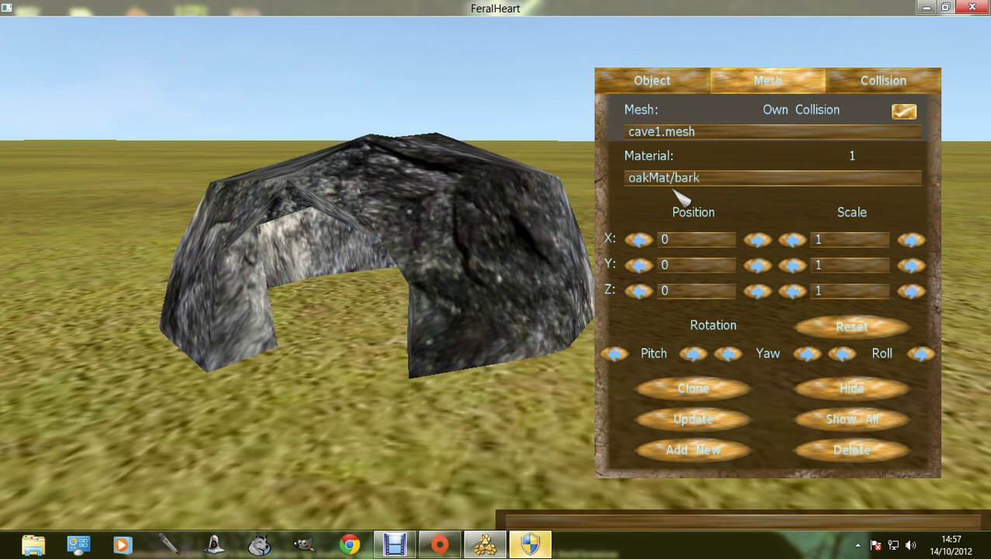
pyautogui.click(531, 257)
pyautogui.click(442, 436)
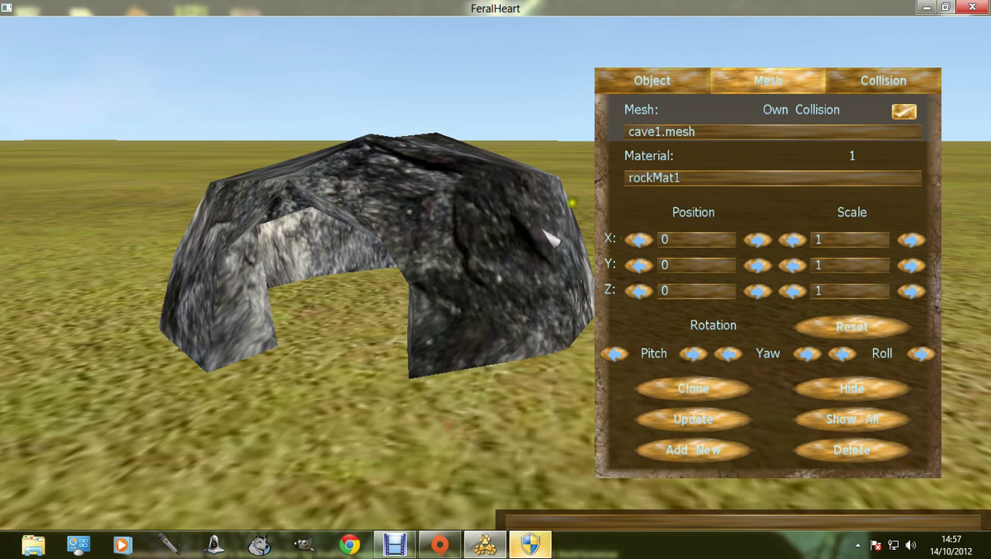
# Retry applying the oakMat/bark material to the cave mesh
pyautogui.click(486, 283)
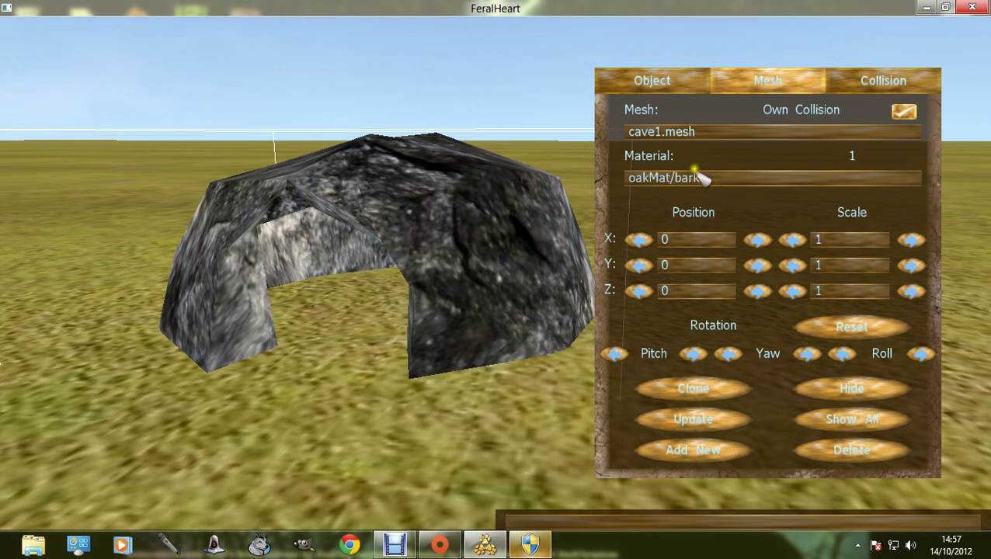
pyautogui.press('Return')
pyautogui.click(533, 303)
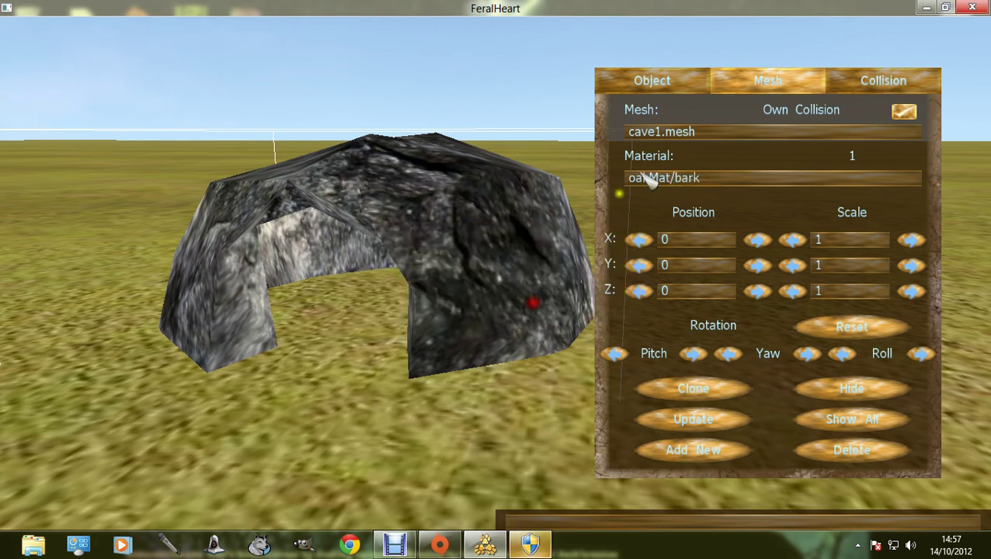
# Load the OakTree object from the MyTrees group again and check the exact spelling of its mesh material
pyautogui.click(655, 78)
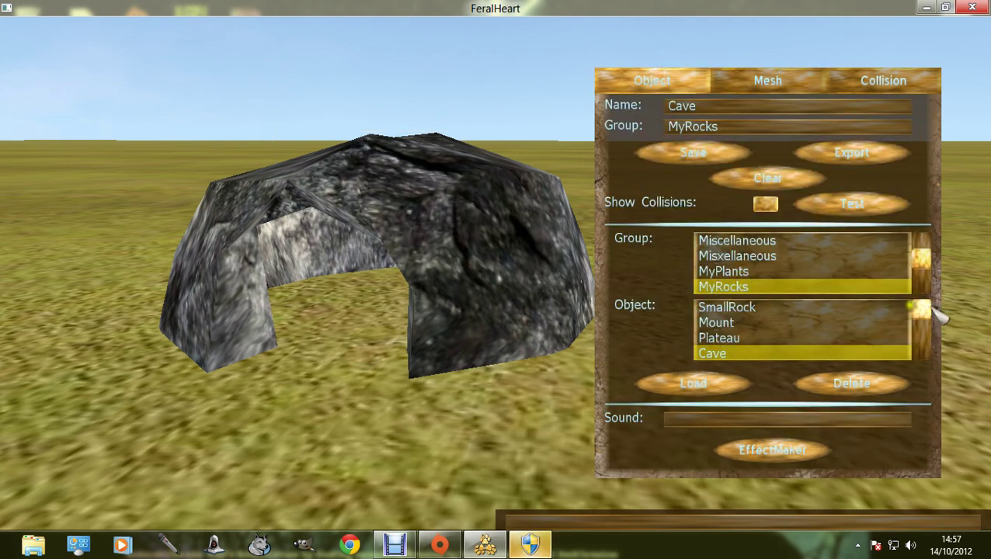
pyautogui.scroll(-1, 924, 268)
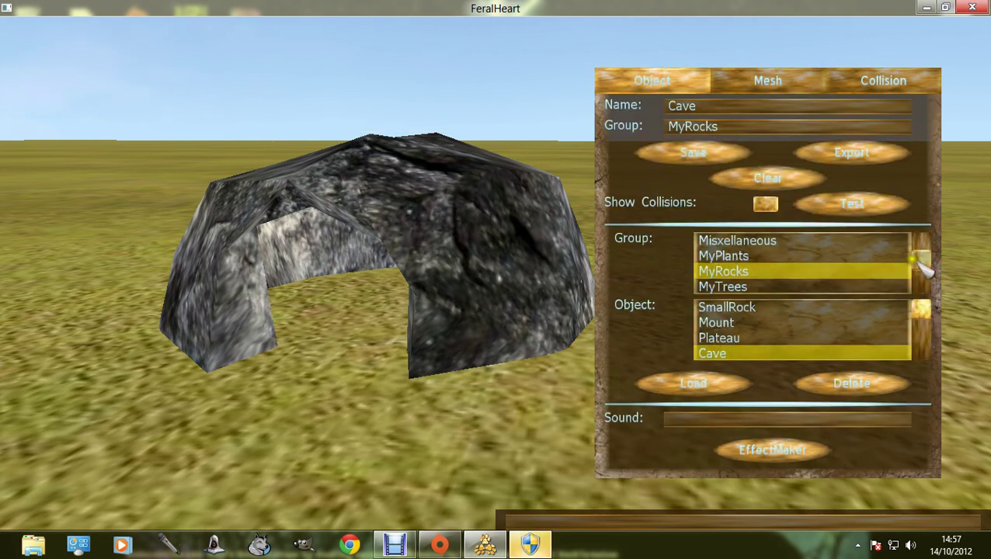
pyautogui.scroll(-1, 923, 268)
pyautogui.click(776, 271)
pyautogui.click(728, 322)
pyautogui.click(688, 381)
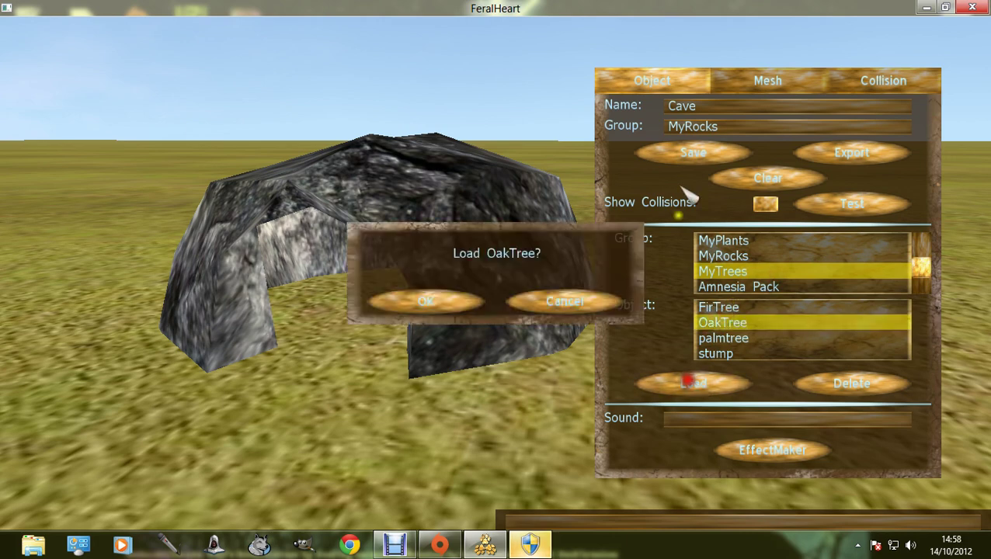
pyautogui.click(429, 300)
pyautogui.click(767, 80)
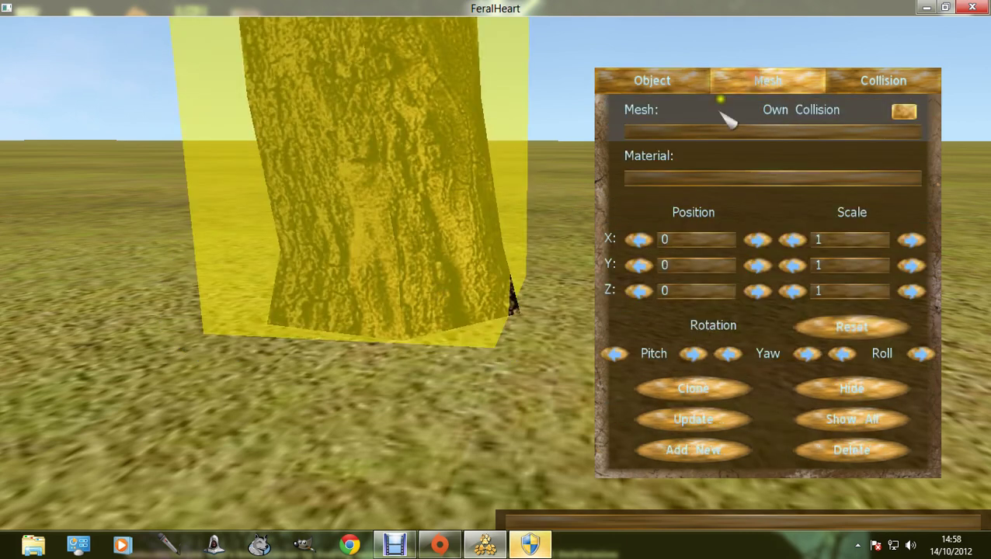
# Reload the Cave object from the MyRocks group in place of the oak tree
pyautogui.click(643, 79)
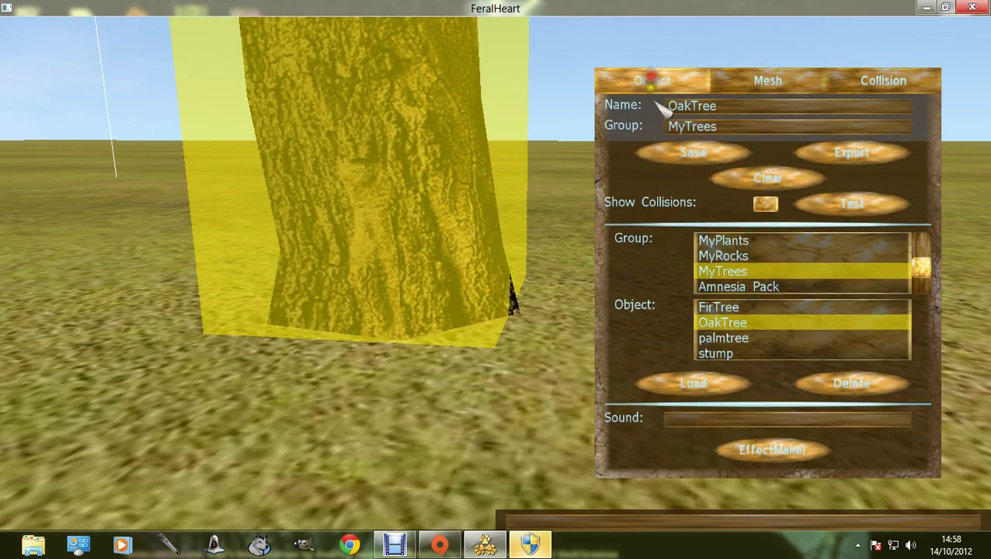
pyautogui.click(739, 255)
pyautogui.click(712, 353)
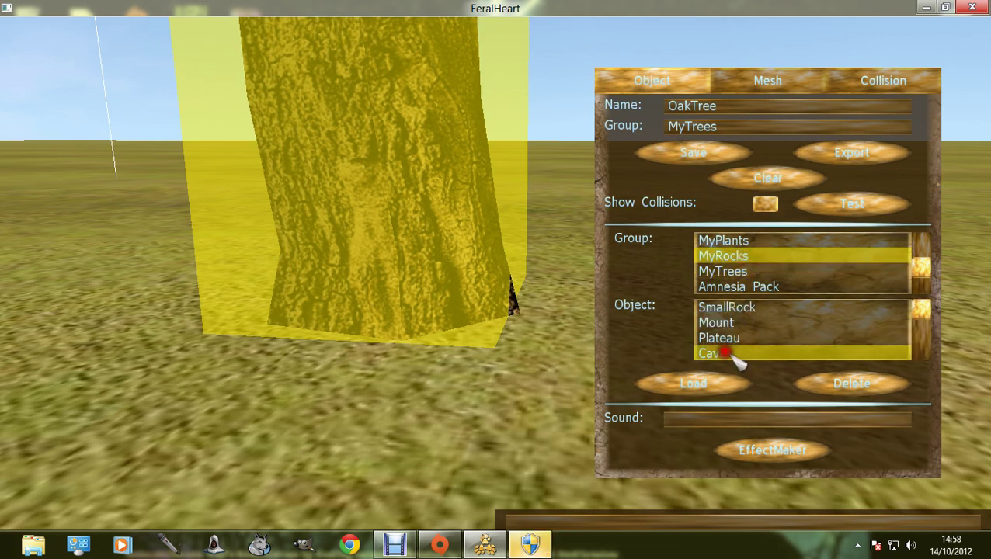
pyautogui.click(693, 383)
pyautogui.click(431, 303)
# Set the cave mesh's material to OakMat/Bark, with capital O and B, and view the cave from several angles
pyautogui.click(768, 81)
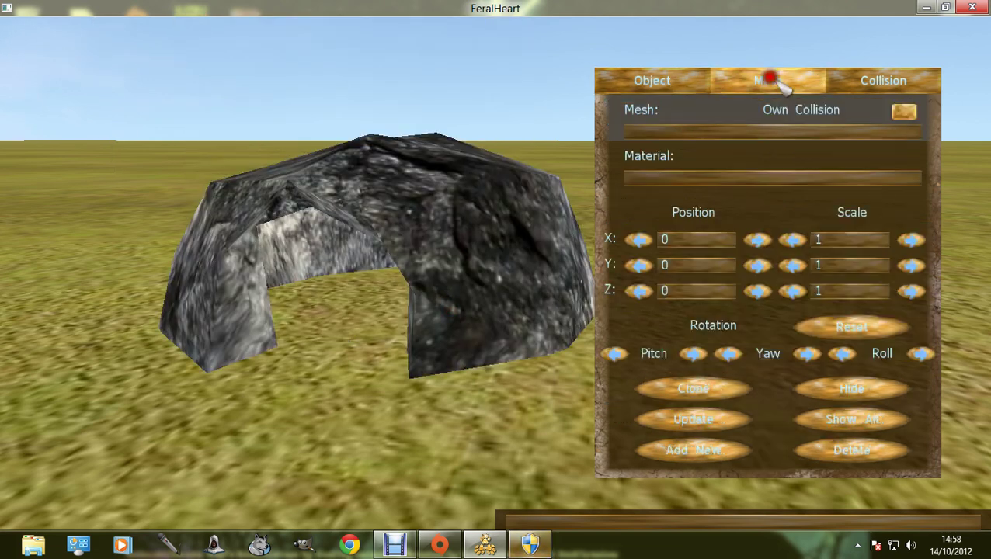
pyautogui.click(477, 222)
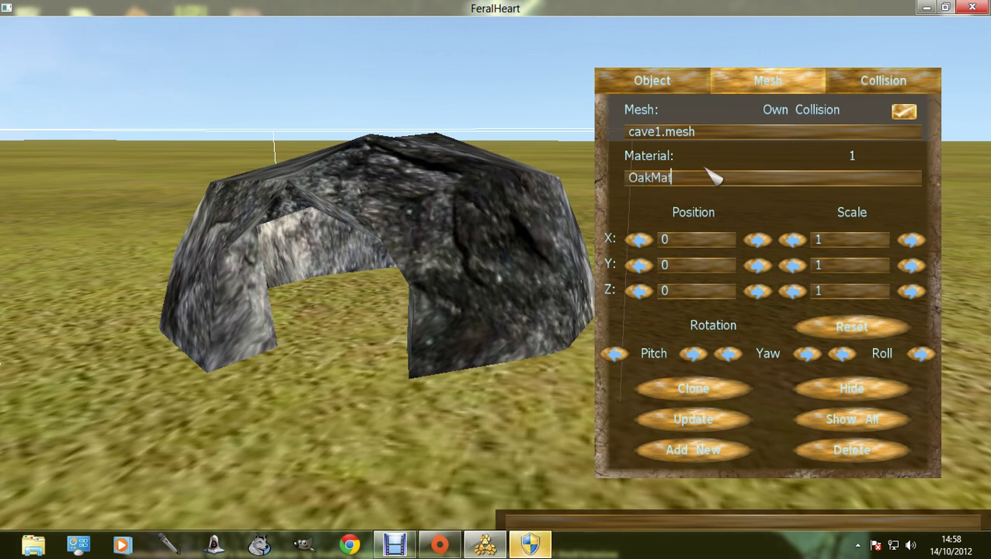
pyautogui.press('Return')
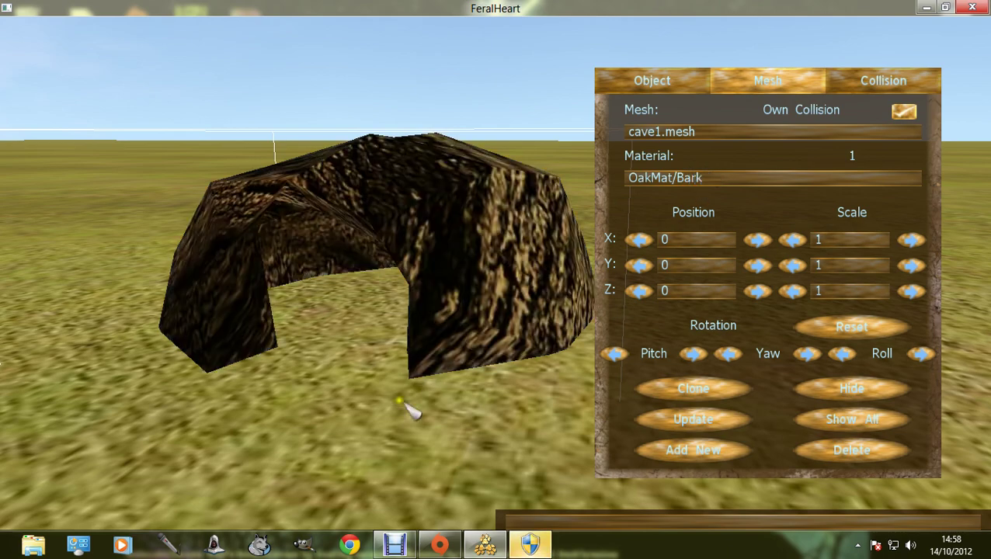
pyautogui.moveTo(389, 395); pyautogui.dragTo(381, 402)
pyautogui.scroll(-2, 382, 403)
pyautogui.scroll(1, 598, 394)
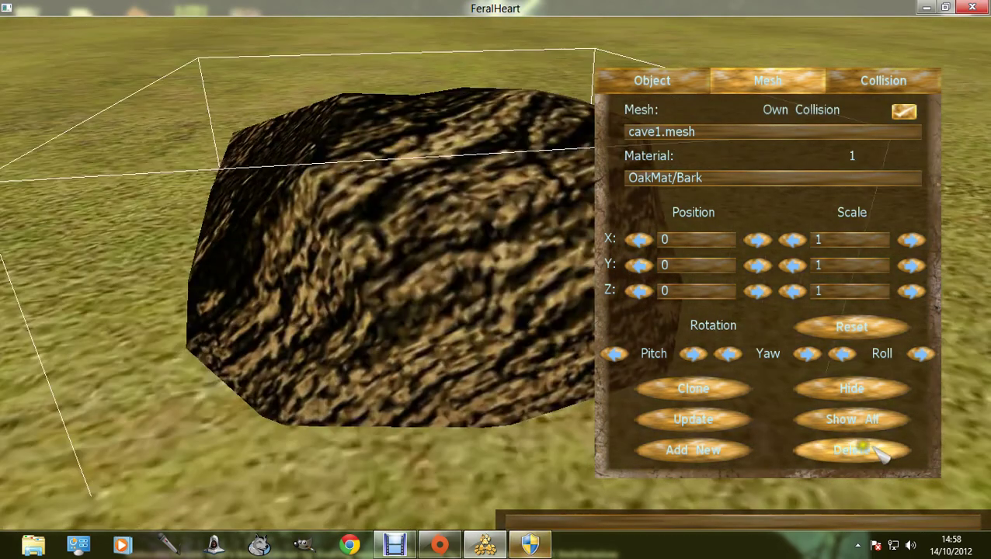
# Delete the bark-textured cave mesh and look through the list of object groups
pyautogui.click(860, 450)
pyautogui.click(650, 88)
pyautogui.scroll(-2, 917, 267)
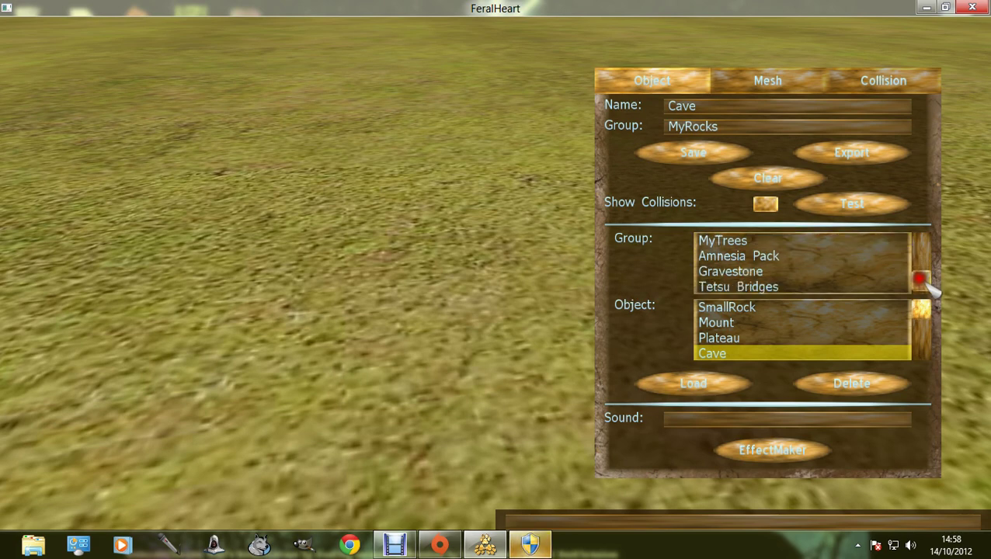
pyautogui.moveTo(929, 309); pyautogui.dragTo(909, 239)
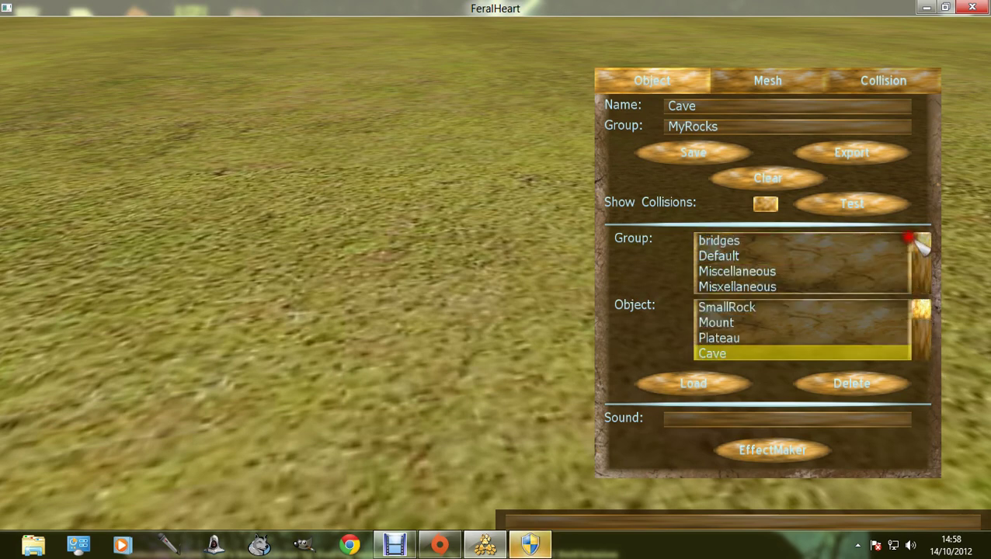
pyautogui.rightClick(357, 413)
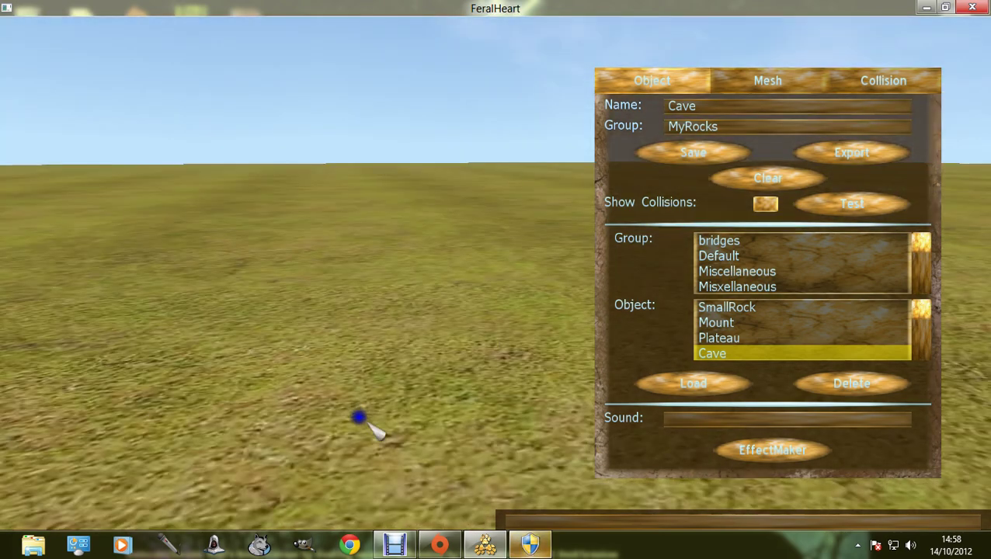
pyautogui.rightClick(589, 386)
pyautogui.rightClick(590, 387)
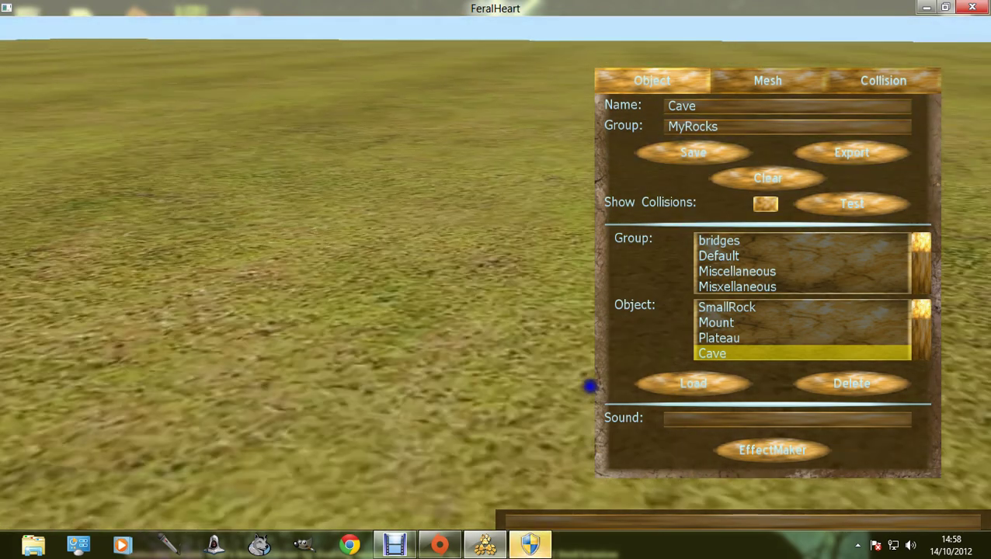
pyautogui.moveTo(590, 386); pyautogui.dragTo(590, 386)
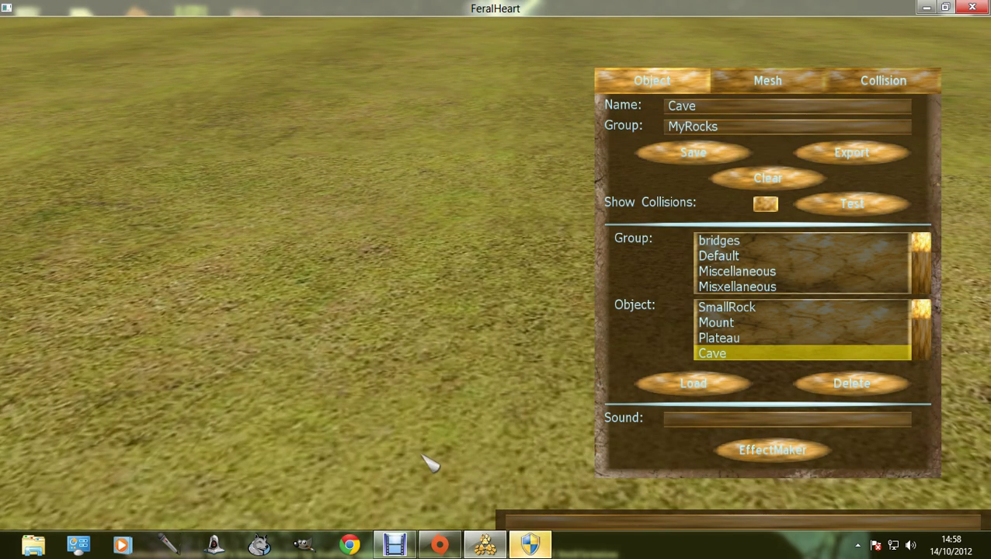
pyautogui.click(394, 545)
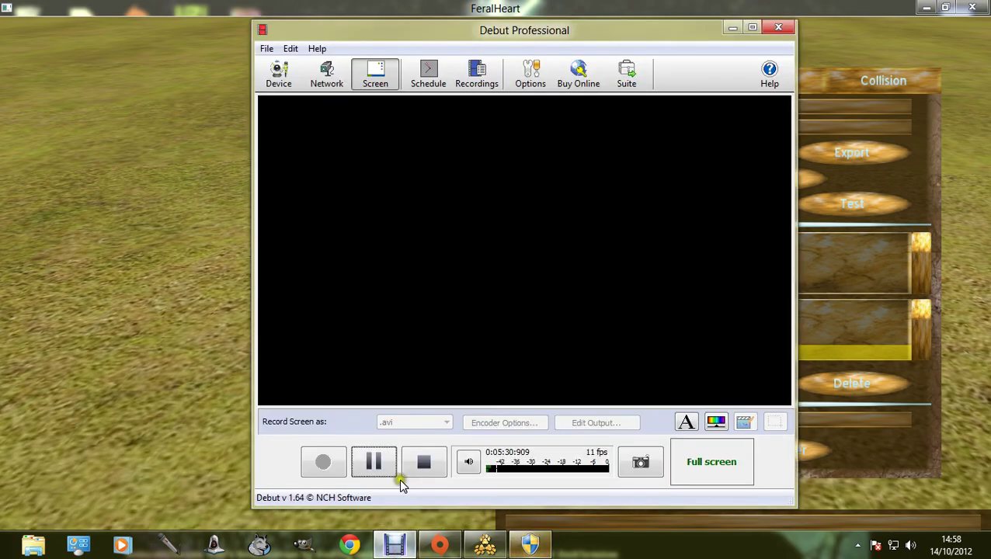